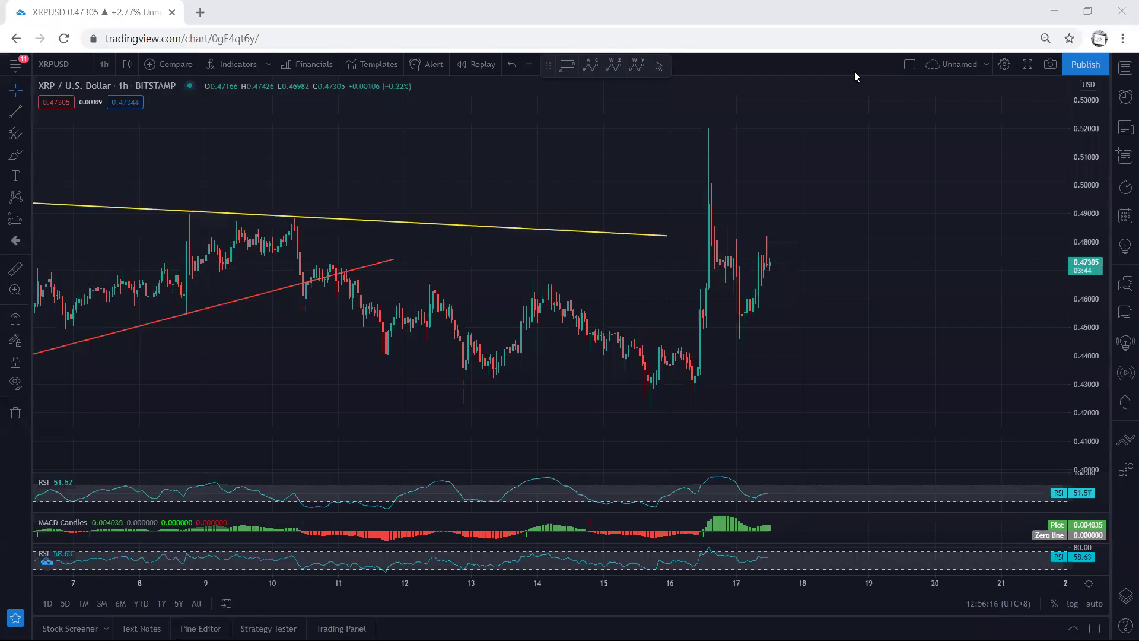
- Circle the consolidation near 0.44 and the pause near 0.455 on the 16 March rally, linking them with an arrow
{"action": "left_click_drag", "start_coordinate": [1079, 376], "coordinate": [1076, 361]}
{"action": "left_click_drag", "start_coordinate": [950, 358], "coordinate": [944, 337]}
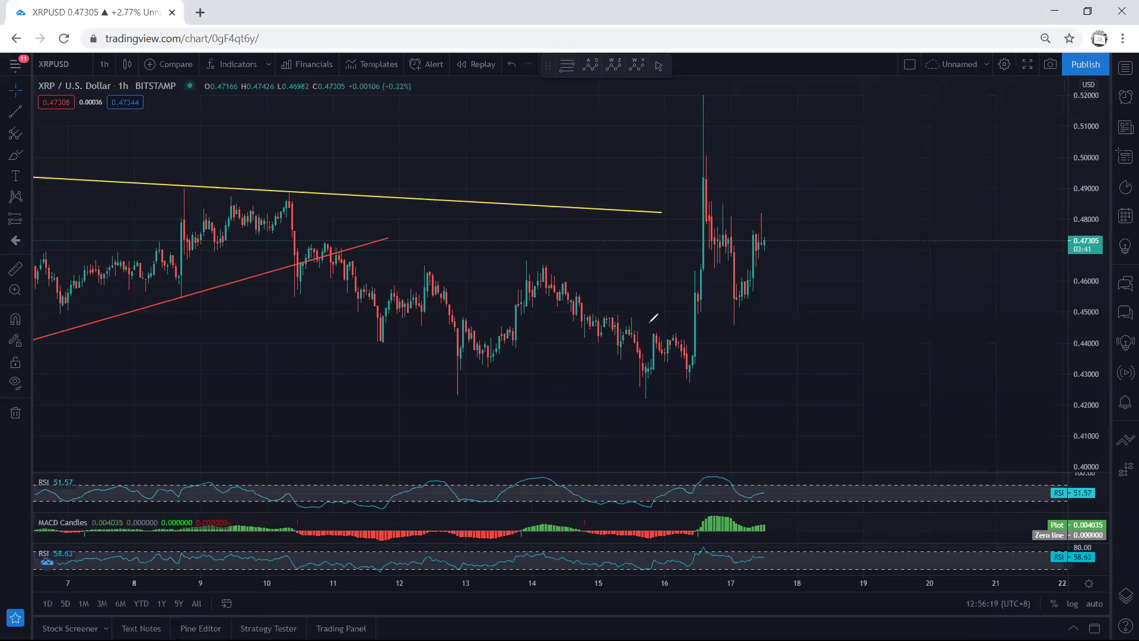
{"action": "mouse_move", "coordinate": [646, 331]}
{"action": "left_mouse_down"}
{"action": "mouse_move", "coordinate": [668, 373]}
{"action": "mouse_move", "coordinate": [650, 332]}
{"action": "left_mouse_up"}
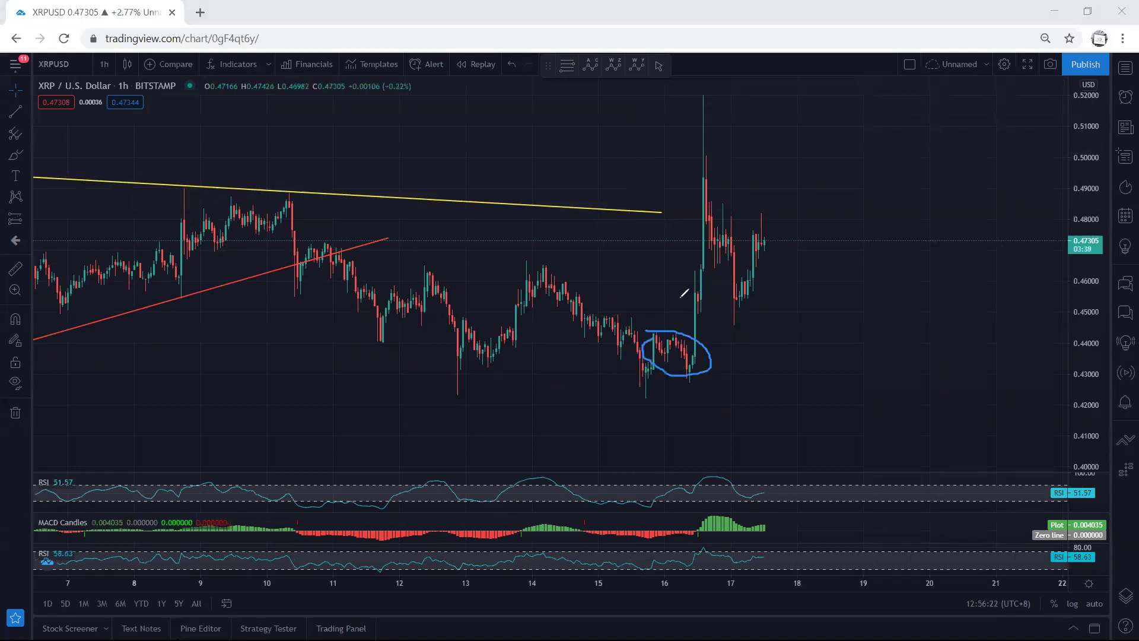
{"action": "mouse_move", "coordinate": [680, 297]}
{"action": "left_mouse_down"}
{"action": "mouse_move", "coordinate": [704, 300]}
{"action": "mouse_move", "coordinate": [693, 287]}
{"action": "mouse_move", "coordinate": [720, 338]}
{"action": "mouse_move", "coordinate": [710, 343]}
{"action": "left_mouse_up"}
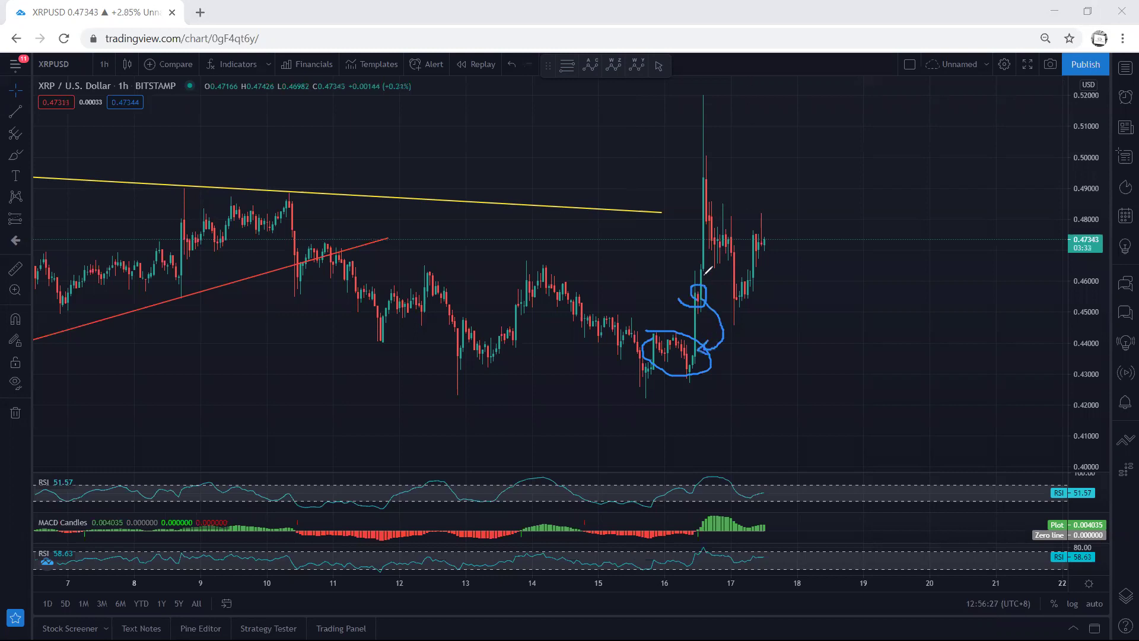
{"action": "mouse_move", "coordinate": [693, 291]}
{"action": "left_mouse_down"}
{"action": "mouse_move", "coordinate": [714, 304]}
{"action": "mouse_move", "coordinate": [684, 296]}
{"action": "left_mouse_up"}
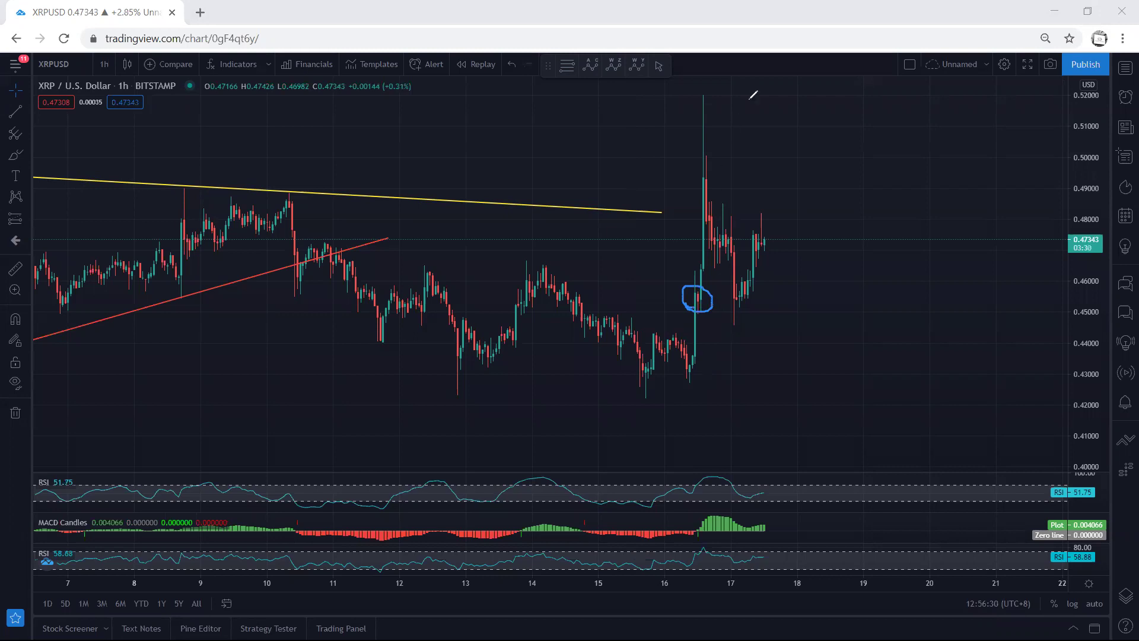
- Examine the 16 March rally on the 15-minute interval and return the chart to the 1-hour interval
{"action": "left_click", "coordinate": [113, 65]}
{"action": "left_click", "coordinate": [140, 190]}
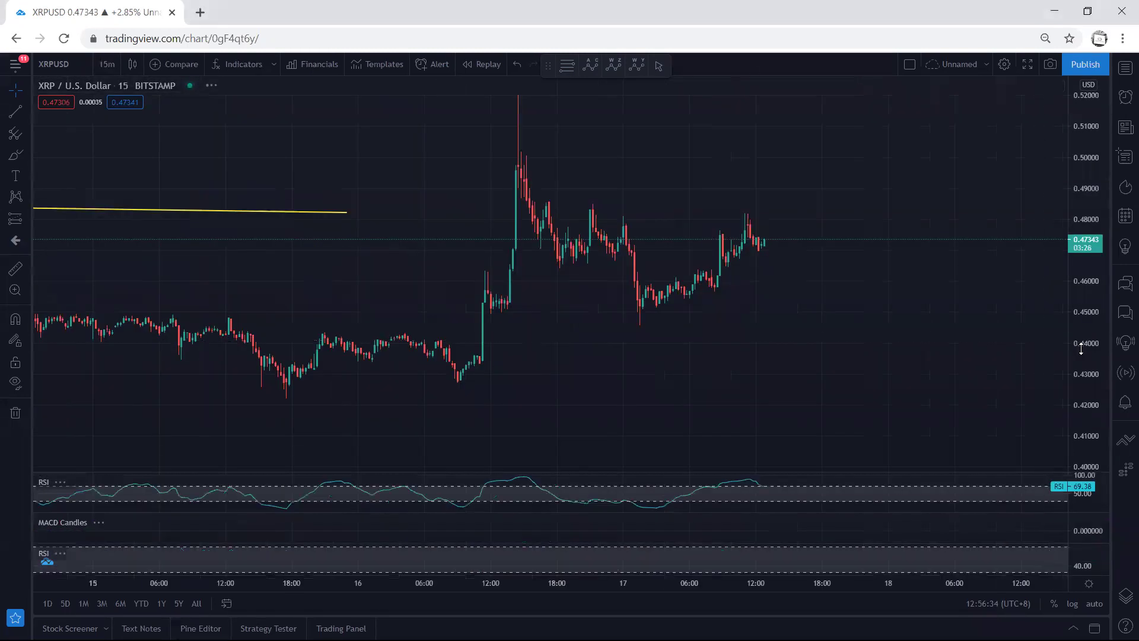
{"action": "left_click_drag", "start_coordinate": [759, 370], "coordinate": [795, 375]}
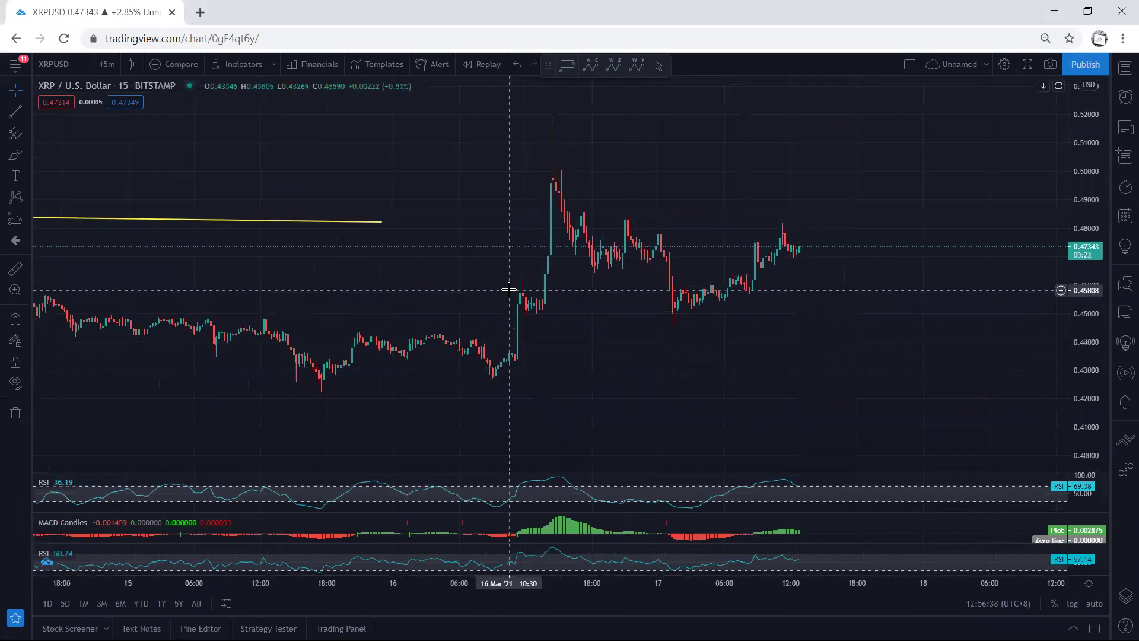
{"action": "left_click", "coordinate": [102, 72]}
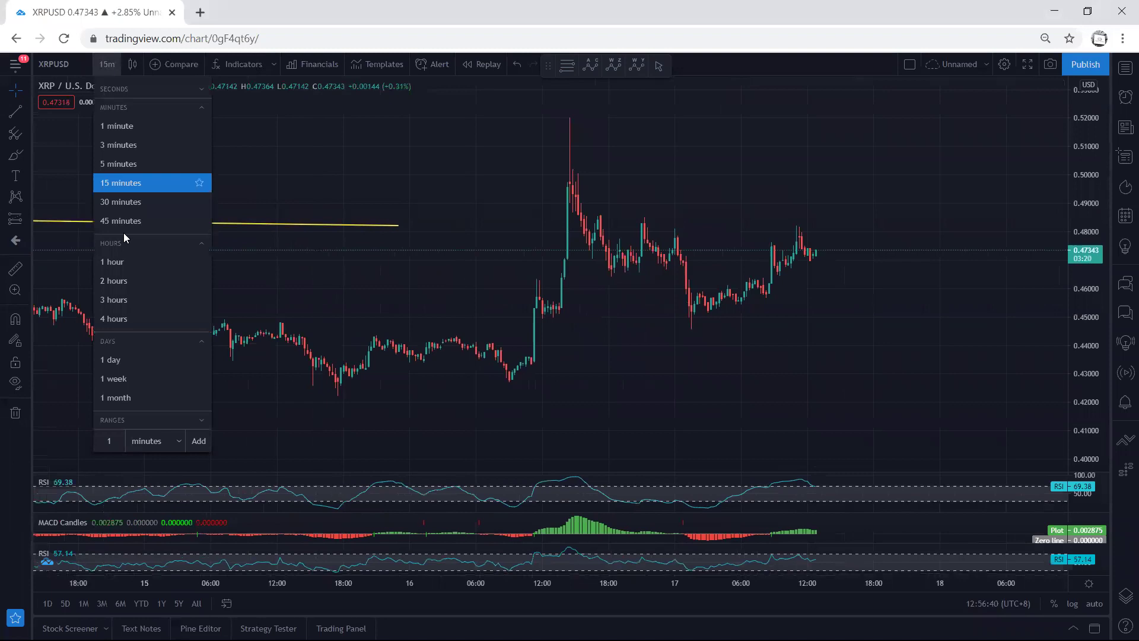
{"action": "left_click", "coordinate": [126, 260]}
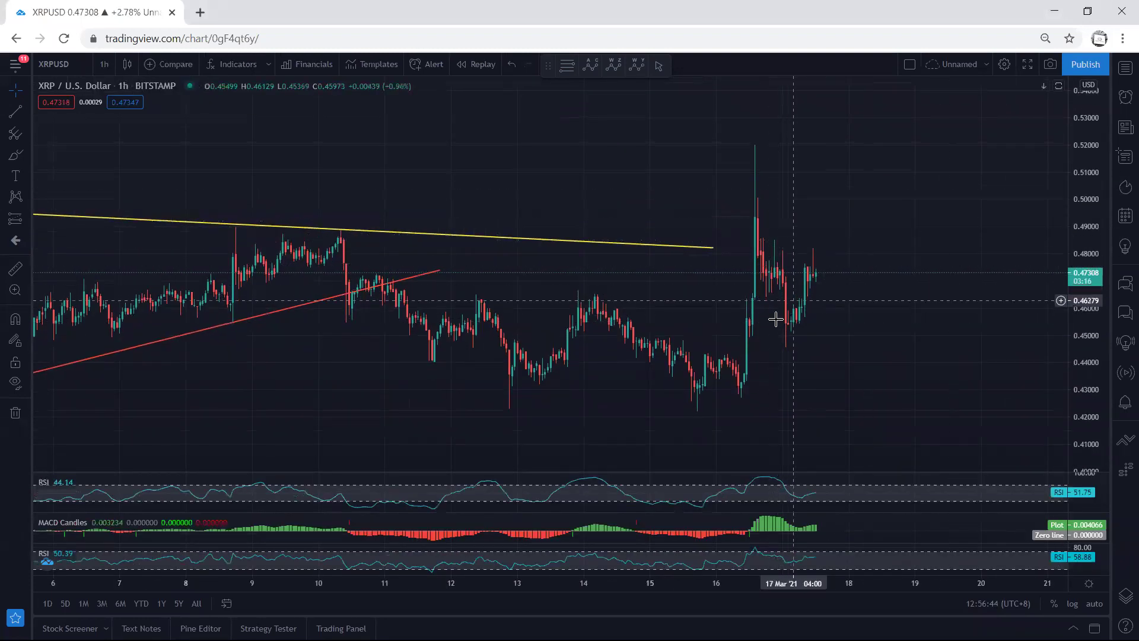
- Switch the chart to the 1-day interval and trace the March price swings freehand over the candles
{"action": "left_click", "coordinate": [111, 65]}
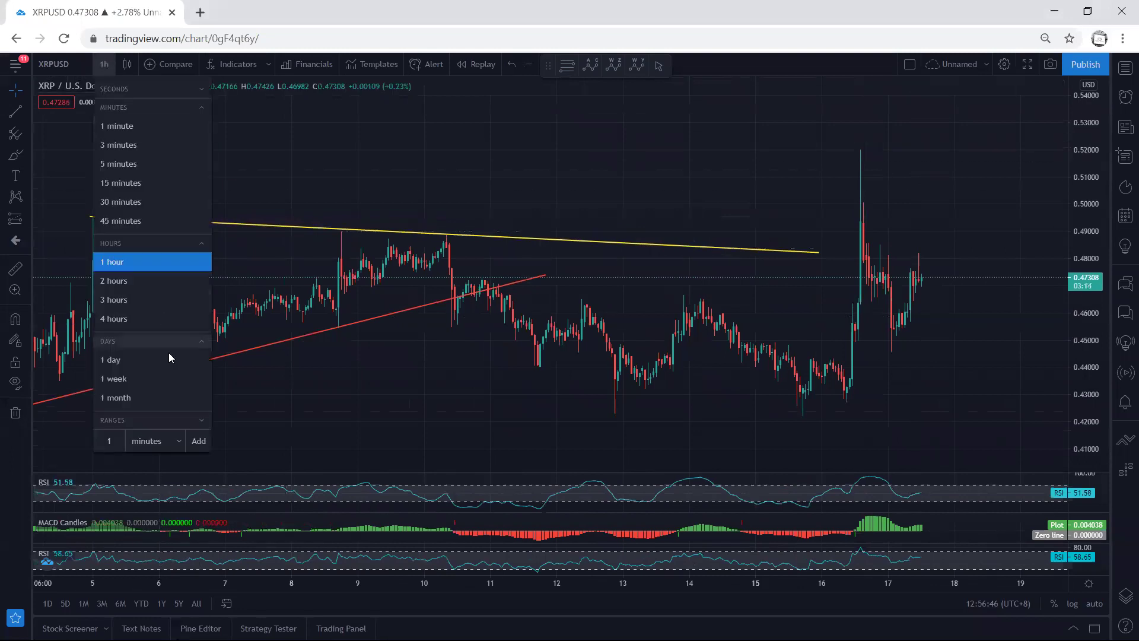
{"action": "left_click", "coordinate": [158, 355]}
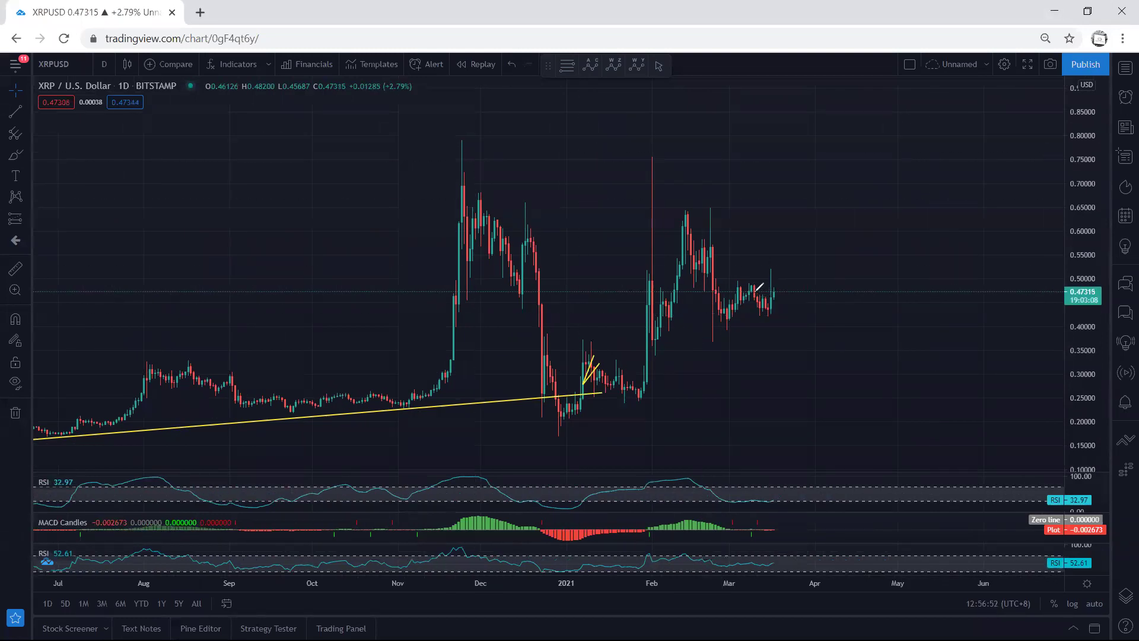
{"action": "mouse_move", "coordinate": [752, 287]}
{"action": "left_mouse_down"}
{"action": "mouse_move", "coordinate": [767, 306]}
{"action": "mouse_move", "coordinate": [780, 277]}
{"action": "left_mouse_up"}
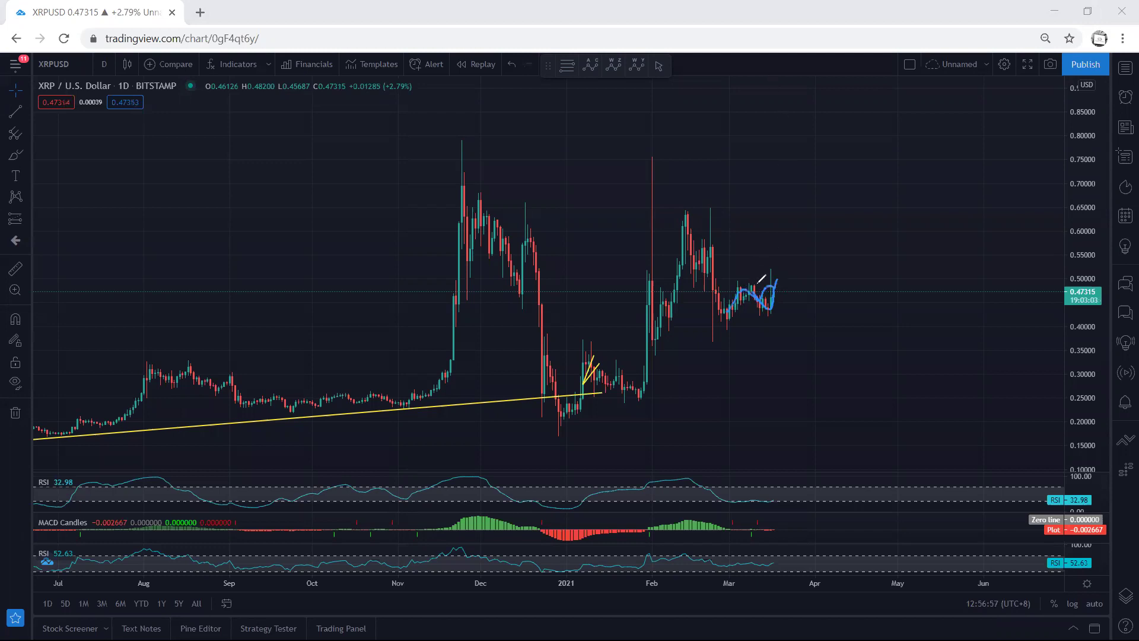
{"action": "key", "text": "ctrl+shift+7"}
- Sketch a projected drop to about 0.37 and a rebound to about 0.66 over the daily candles, clearing the marks at the end
{"action": "mouse_move", "coordinate": [751, 288]}
{"action": "left_mouse_down"}
{"action": "mouse_move", "coordinate": [765, 315]}
{"action": "mouse_move", "coordinate": [776, 304]}
{"action": "mouse_move", "coordinate": [764, 287]}
{"action": "mouse_move", "coordinate": [786, 342]}
{"action": "mouse_move", "coordinate": [725, 339]}
{"action": "left_mouse_up"}
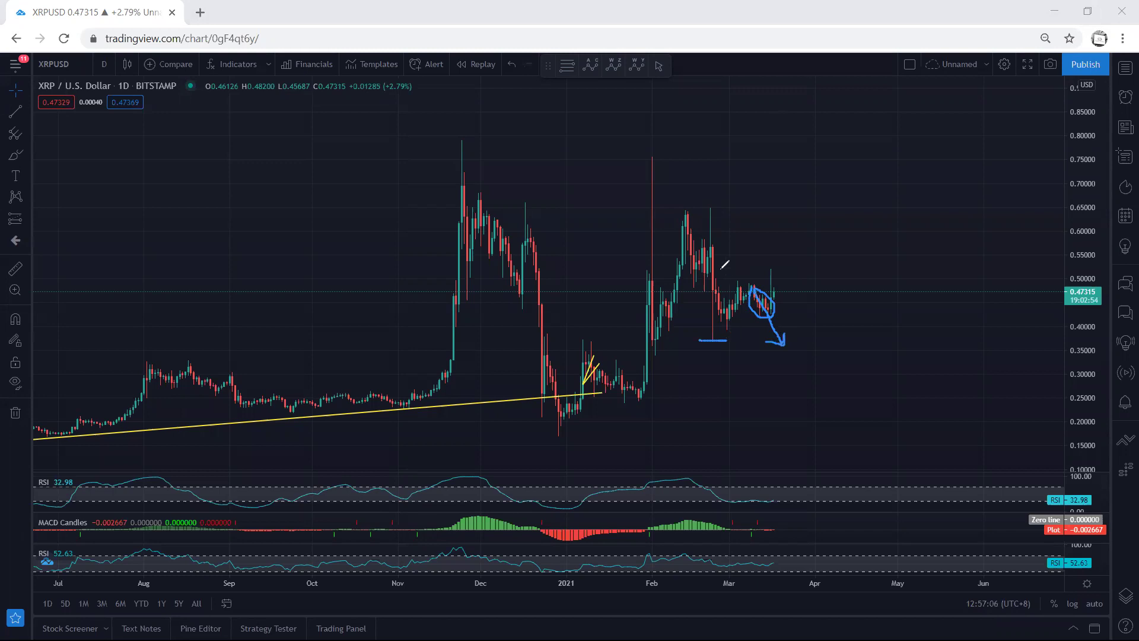
{"action": "mouse_move", "coordinate": [706, 249]}
{"action": "left_mouse_down"}
{"action": "mouse_move", "coordinate": [782, 342]}
{"action": "mouse_move", "coordinate": [811, 199]}
{"action": "mouse_move", "coordinate": [817, 208]}
{"action": "left_mouse_up"}
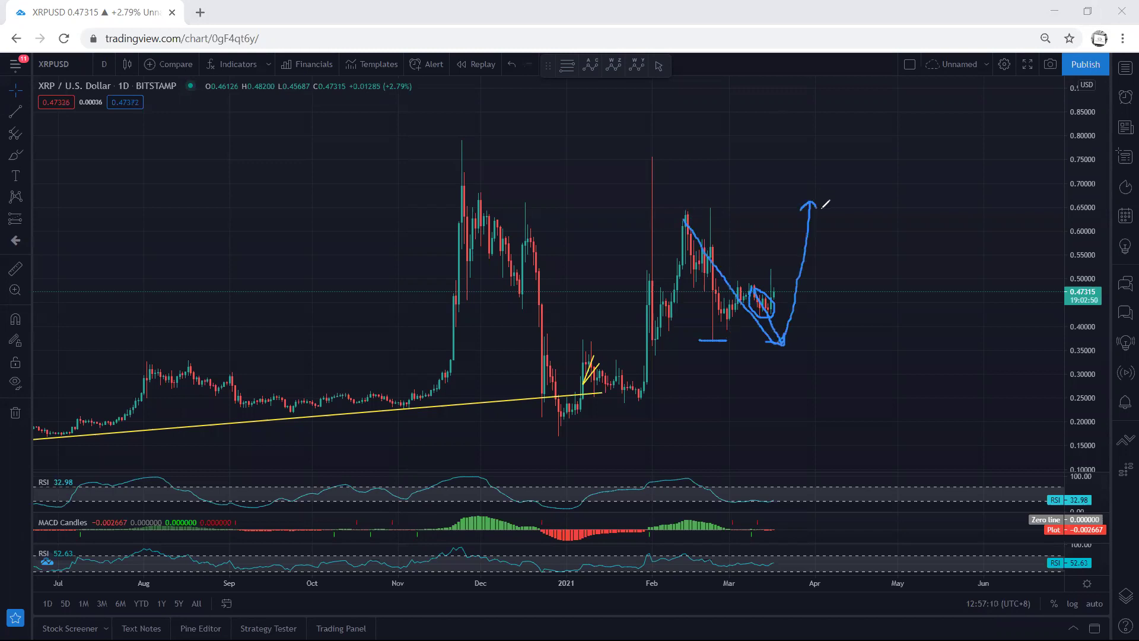
{"action": "key", "text": "ctrl+shift+6"}
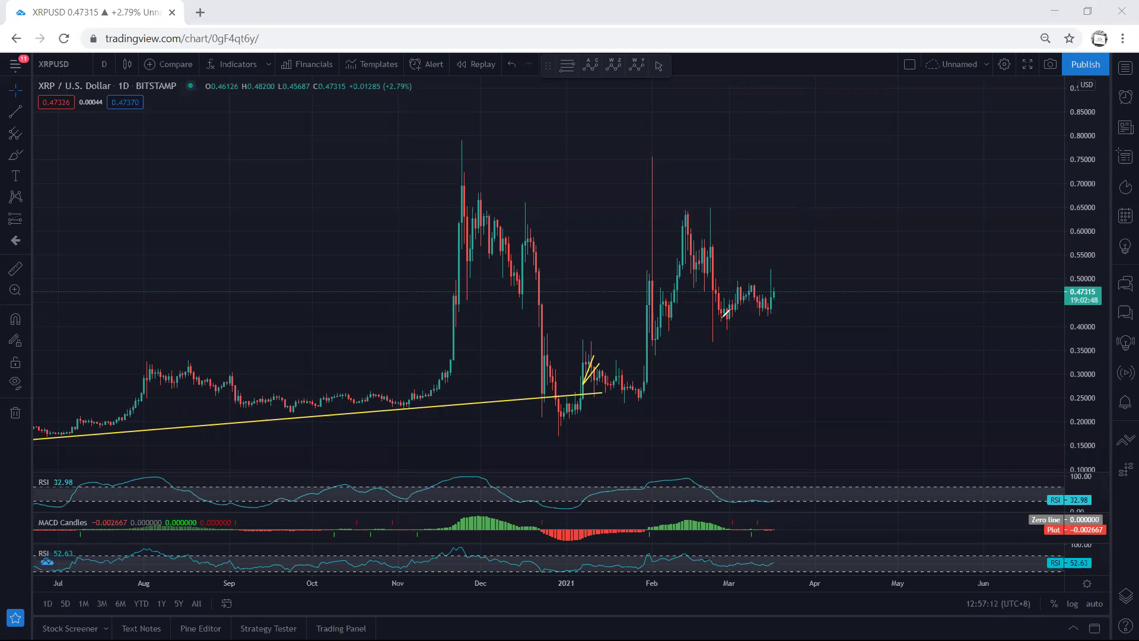
{"action": "mouse_move", "coordinate": [730, 303]}
{"action": "left_mouse_down"}
{"action": "mouse_move", "coordinate": [752, 273]}
{"action": "mouse_move", "coordinate": [797, 280]}
{"action": "mouse_move", "coordinate": [737, 316]}
{"action": "mouse_move", "coordinate": [780, 268]}
{"action": "left_mouse_up"}
{"action": "key", "text": "ctrl+z"}
{"action": "key", "text": "ctrl+z"}
- Switch the chart to the 4-hour interval and enlarge the price scale around the March candles
{"action": "left_click", "coordinate": [104, 65]}
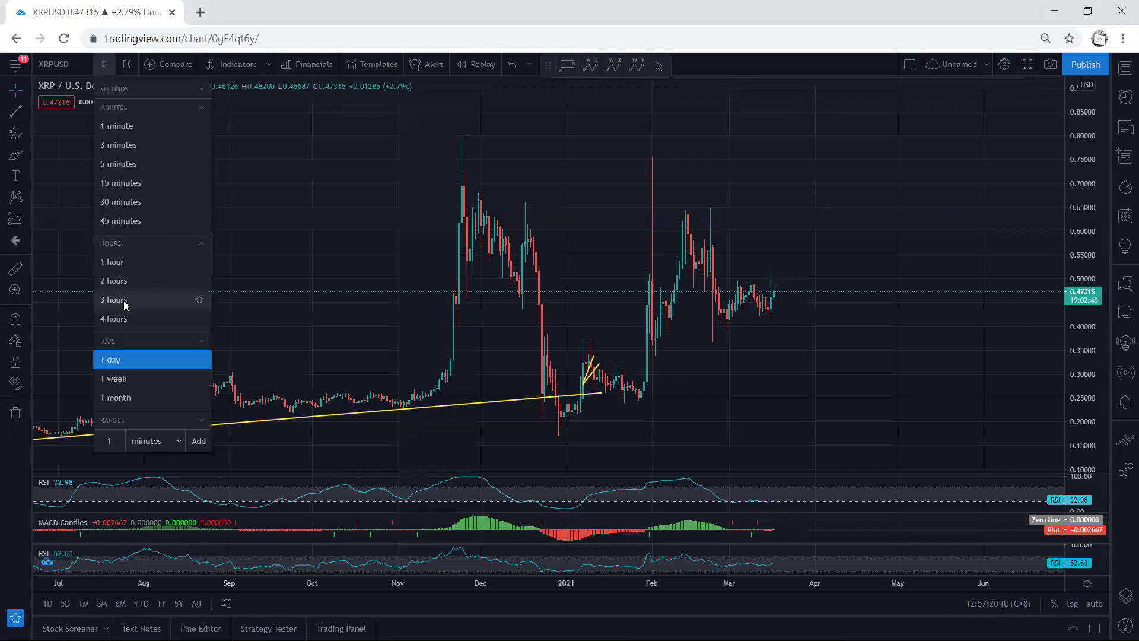
{"action": "left_click", "coordinate": [129, 318]}
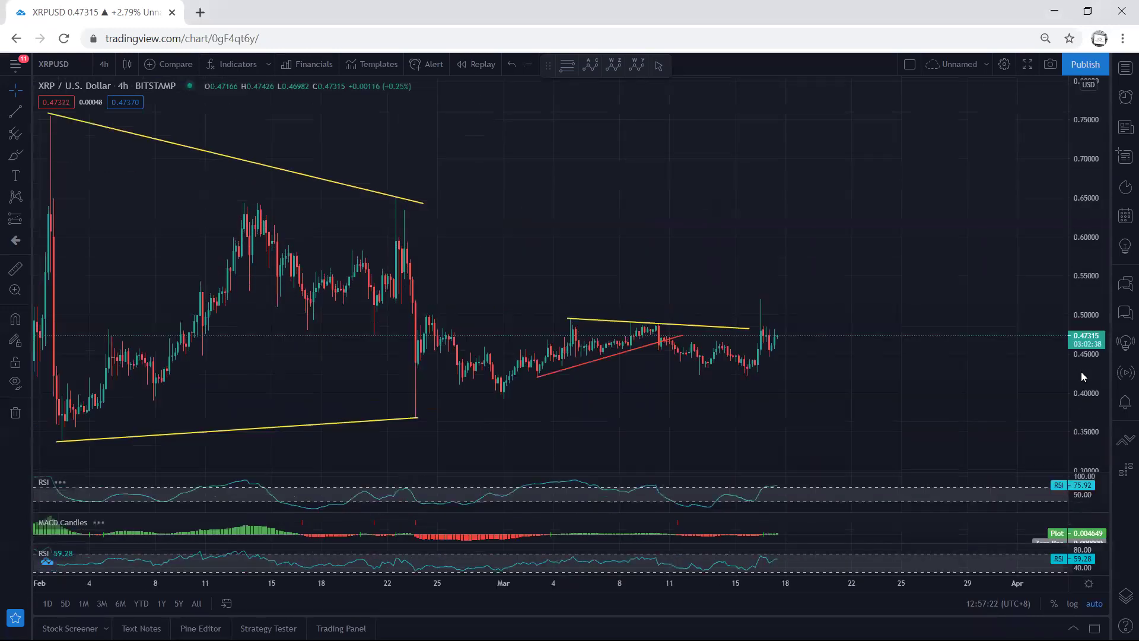
{"action": "left_click_drag", "start_coordinate": [1081, 372], "coordinate": [1079, 290]}
{"action": "left_click_drag", "start_coordinate": [943, 314], "coordinate": [925, 220]}
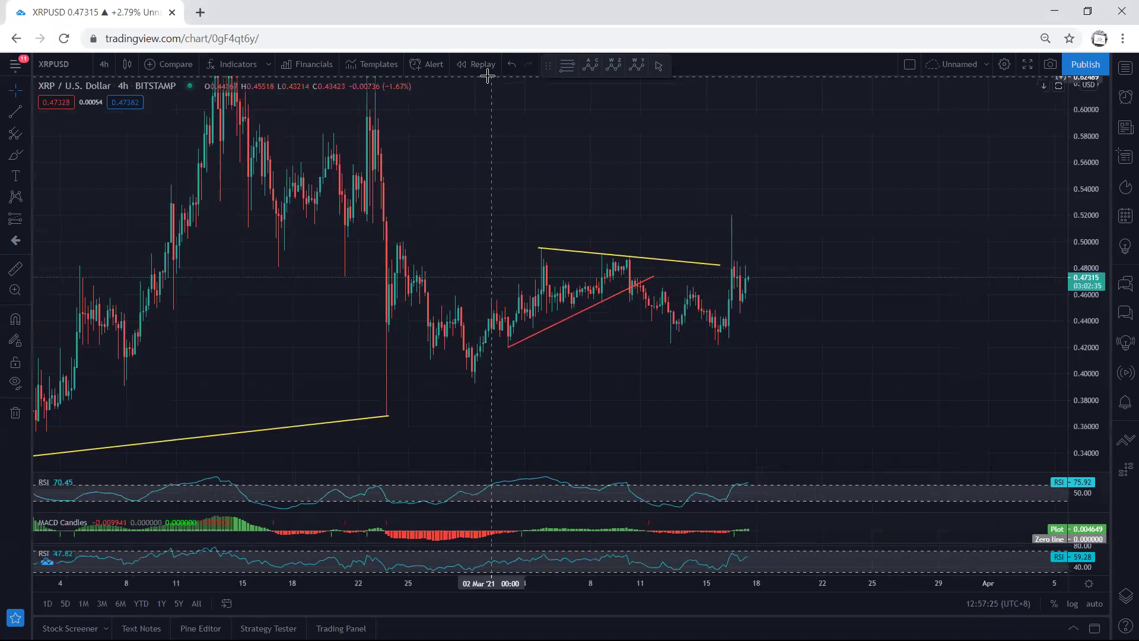
- Trace the decline after 10 March, circle the following rally on the 4-hour chart, and erase the marks
{"action": "left_click_drag", "start_coordinate": [662, 290], "coordinate": [687, 290]}
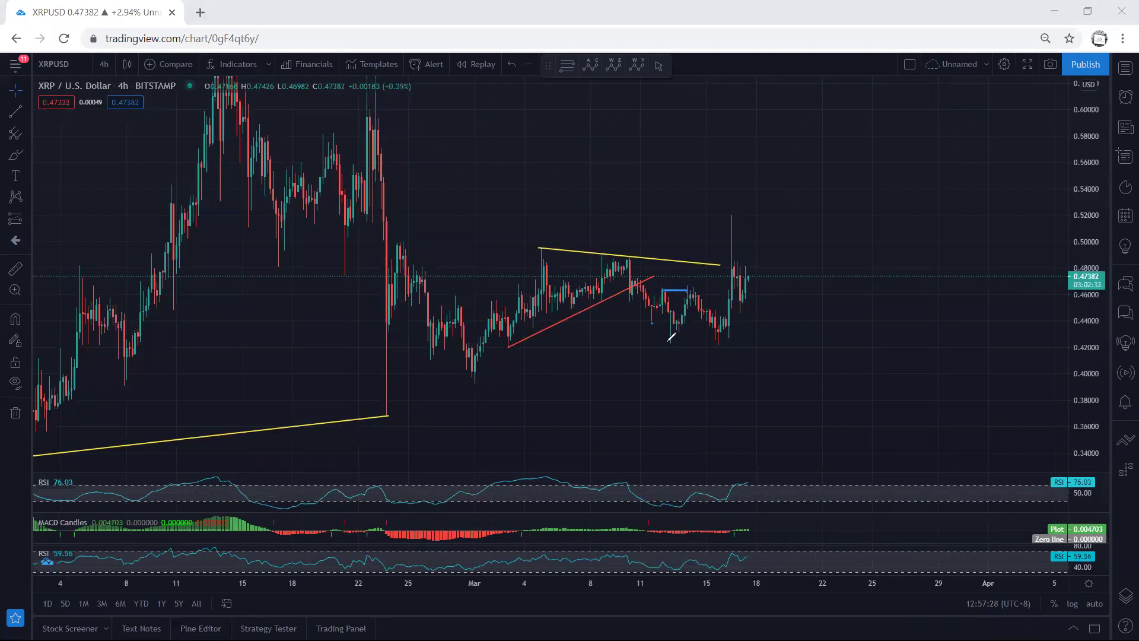
{"action": "left_click_drag", "start_coordinate": [652, 323], "coordinate": [666, 343]}
{"action": "left_click_drag", "start_coordinate": [690, 301], "coordinate": [719, 339]}
{"action": "mouse_move", "coordinate": [632, 268]}
{"action": "left_mouse_down"}
{"action": "mouse_move", "coordinate": [719, 329]}
{"action": "mouse_move", "coordinate": [734, 311]}
{"action": "mouse_move", "coordinate": [739, 209]}
{"action": "mouse_move", "coordinate": [712, 295]}
{"action": "mouse_move", "coordinate": [767, 304]}
{"action": "mouse_move", "coordinate": [747, 202]}
{"action": "left_mouse_up"}
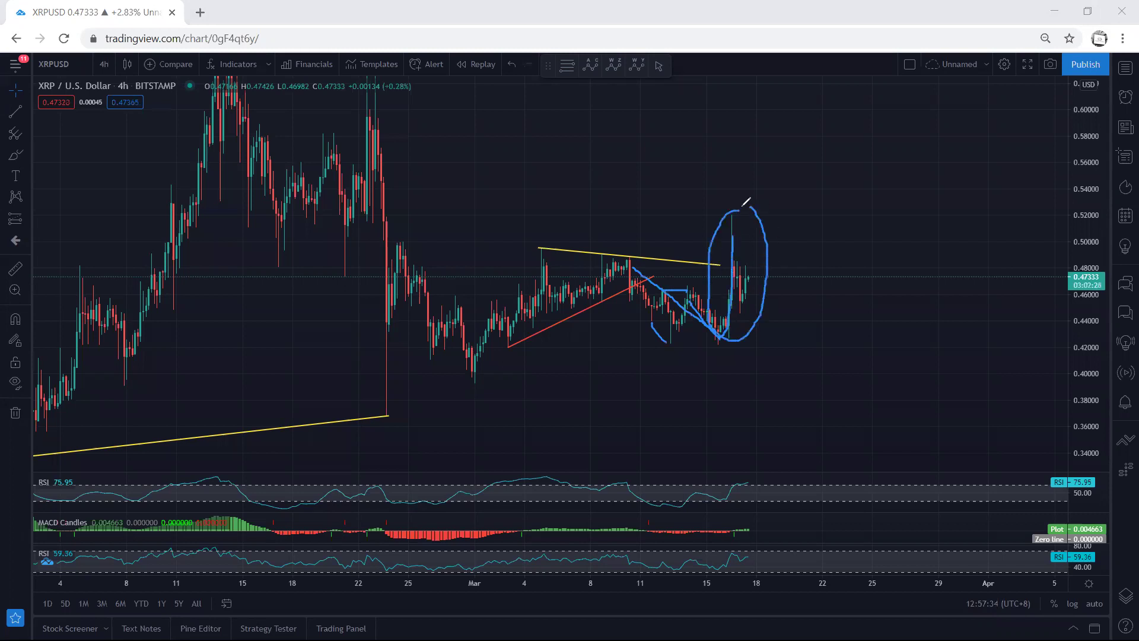
{"action": "key", "text": "Delete"}
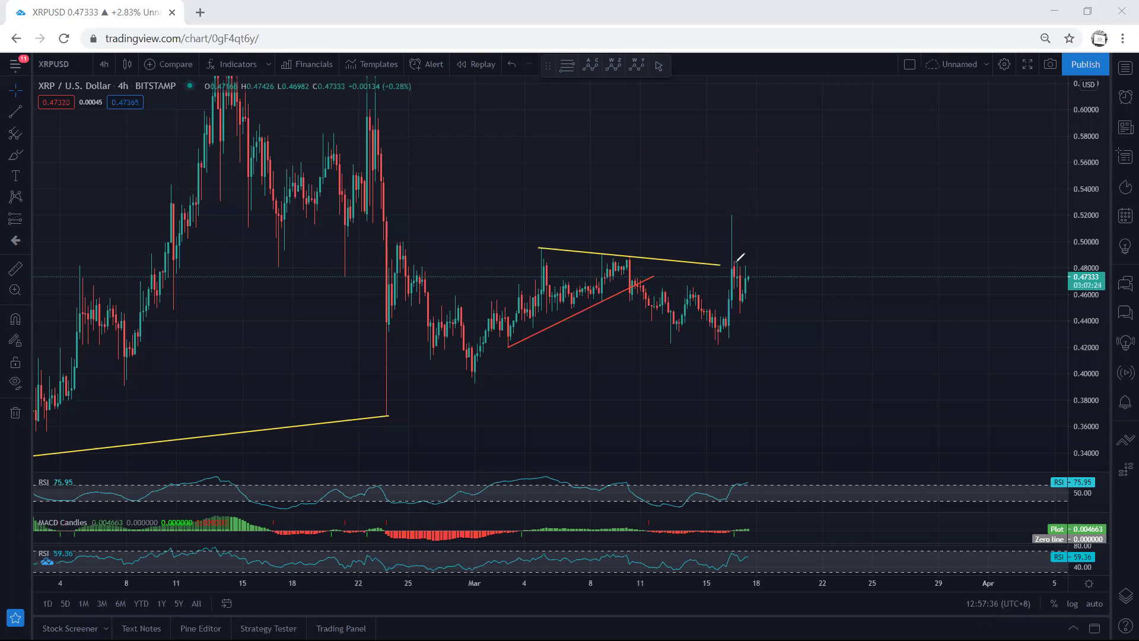
- Sketch the mid-March wave pattern with a projected fall from the latest candles, and clear the drawing
{"action": "mouse_move", "coordinate": [732, 262]}
{"action": "left_mouse_down"}
{"action": "mouse_move", "coordinate": [760, 261]}
{"action": "mouse_move", "coordinate": [759, 302]}
{"action": "mouse_move", "coordinate": [733, 307]}
{"action": "mouse_move", "coordinate": [732, 262]}
{"action": "left_mouse_up"}
{"action": "key", "text": "ctrl+z"}
{"action": "mouse_move", "coordinate": [681, 325]}
{"action": "left_mouse_down"}
{"action": "mouse_move", "coordinate": [763, 297]}
{"action": "mouse_move", "coordinate": [699, 265]}
{"action": "mouse_move", "coordinate": [677, 323]}
{"action": "mouse_move", "coordinate": [708, 323]}
{"action": "left_mouse_up"}
{"action": "key", "text": "ctrl+z"}
{"action": "mouse_move", "coordinate": [733, 276]}
{"action": "left_mouse_down"}
{"action": "mouse_move", "coordinate": [746, 305]}
{"action": "mouse_move", "coordinate": [755, 299]}
{"action": "left_mouse_up"}
{"action": "mouse_move", "coordinate": [638, 279]}
{"action": "left_mouse_down"}
{"action": "mouse_move", "coordinate": [670, 289]}
{"action": "mouse_move", "coordinate": [648, 308]}
{"action": "mouse_move", "coordinate": [653, 288]}
{"action": "mouse_move", "coordinate": [666, 327]}
{"action": "mouse_move", "coordinate": [718, 310]}
{"action": "mouse_move", "coordinate": [733, 272]}
{"action": "left_mouse_up"}
{"action": "left_click_drag", "start_coordinate": [670, 332], "coordinate": [714, 339]}
{"action": "left_click_drag", "start_coordinate": [736, 270], "coordinate": [769, 354]}
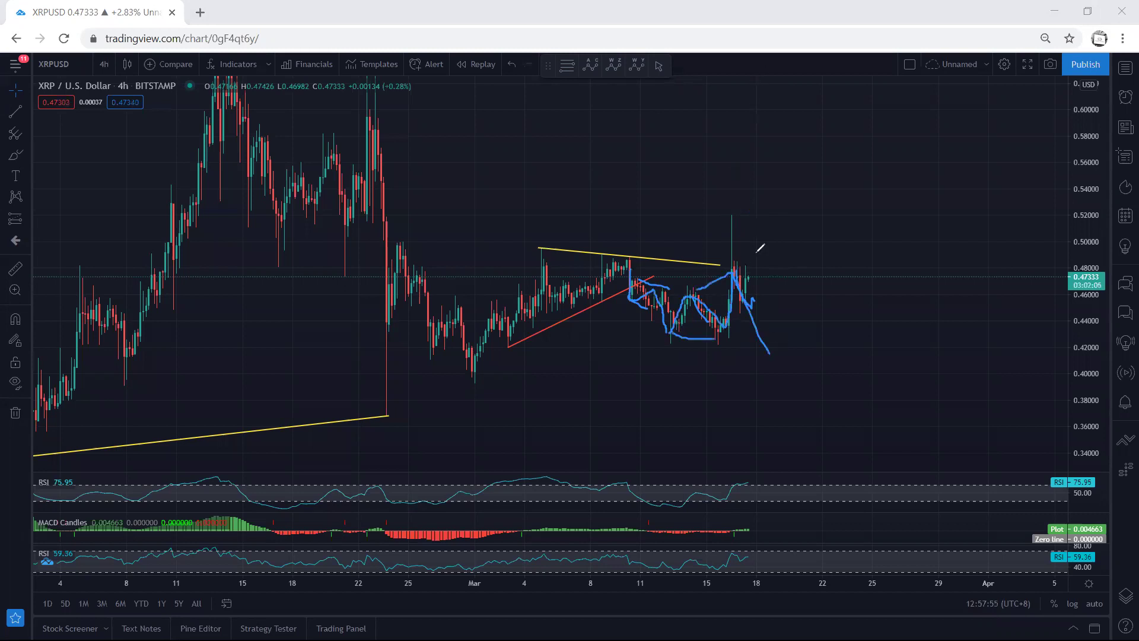
{"action": "key", "text": "Delete"}
- Sketch an alternative path rising to about 0.50 and falling to about 0.41 after the latest candles, and undo the strokes
{"action": "mouse_move", "coordinate": [731, 273]}
{"action": "left_mouse_down"}
{"action": "mouse_move", "coordinate": [748, 301]}
{"action": "mouse_move", "coordinate": [761, 242]}
{"action": "mouse_move", "coordinate": [695, 290]}
{"action": "left_mouse_up"}
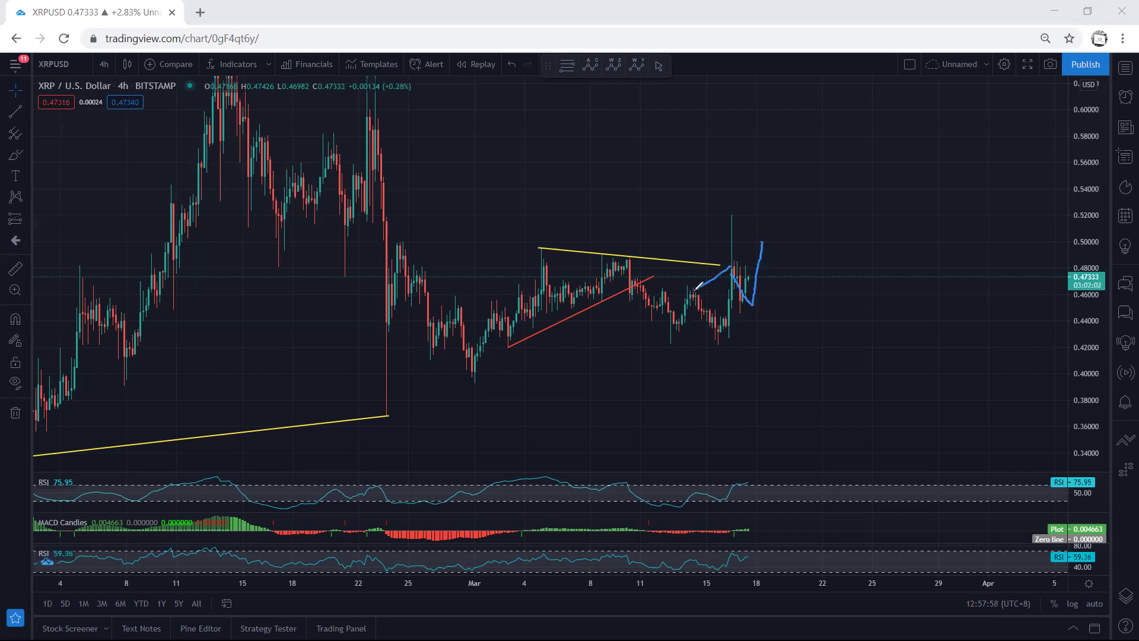
{"action": "mouse_move", "coordinate": [746, 318]}
{"action": "left_mouse_down"}
{"action": "mouse_move", "coordinate": [703, 347]}
{"action": "mouse_move", "coordinate": [744, 308]}
{"action": "mouse_move", "coordinate": [790, 303]}
{"action": "mouse_move", "coordinate": [814, 350]}
{"action": "mouse_move", "coordinate": [795, 348]}
{"action": "left_mouse_up"}
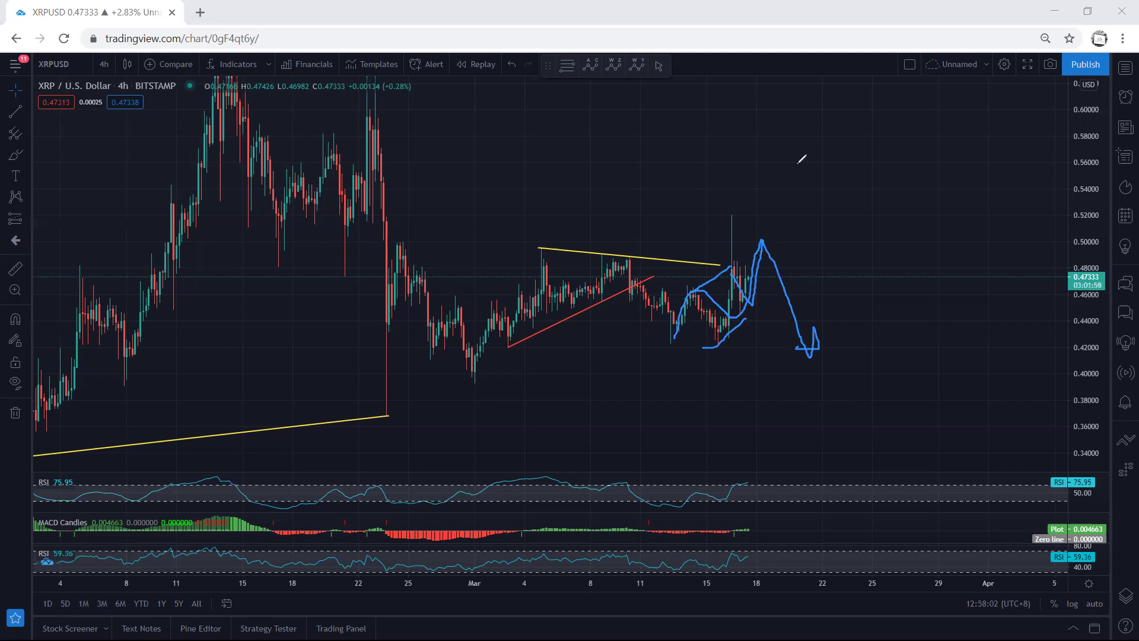
{"action": "key", "text": "ctrl+z"}
{"action": "key", "text": "ctrl+z"}
{"action": "key", "text": "ctrl+z"}
{"action": "key", "text": "ctrl+z"}
{"action": "key", "text": "ctrl+z"}
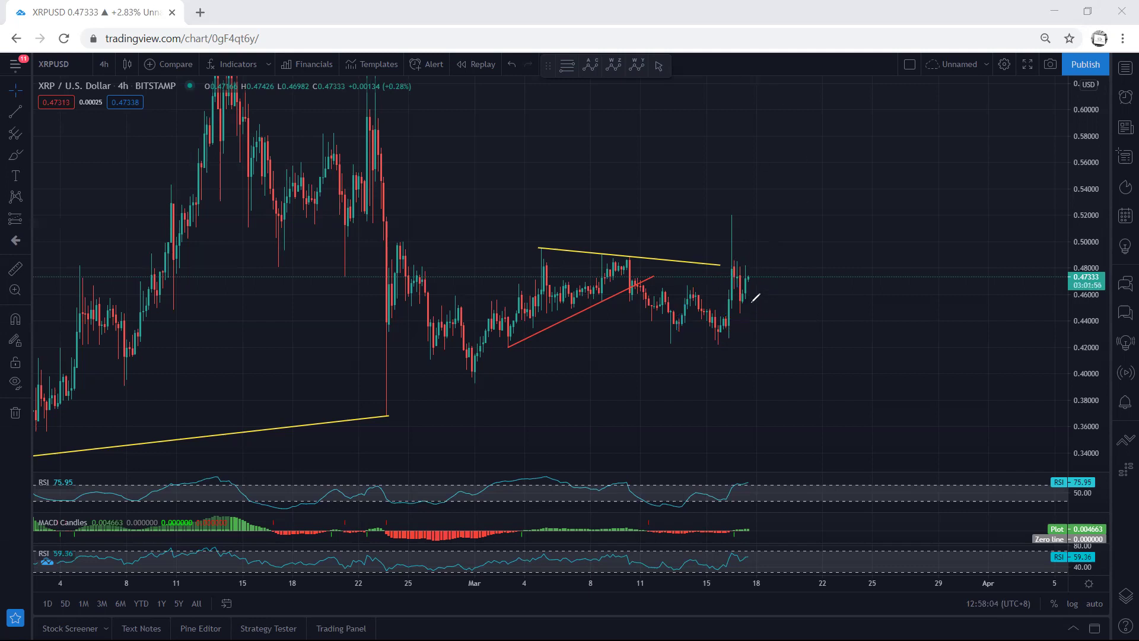
- Draw an arrow along the 10 to 16 March decline, underline the early March low near 0.39, and undo the strokes
{"action": "left_click_drag", "start_coordinate": [631, 268], "coordinate": [721, 326]}
{"action": "left_click_drag", "start_coordinate": [715, 309], "coordinate": [720, 327]}
{"action": "left_click_drag", "start_coordinate": [721, 328], "coordinate": [701, 328]}
{"action": "left_click_drag", "start_coordinate": [457, 380], "coordinate": [504, 382]}
{"action": "key", "text": "ctrl+z"}
{"action": "key", "text": "ctrl+z"}
{"action": "key", "text": "ctrl+z"}
{"action": "key", "text": "ctrl+z"}
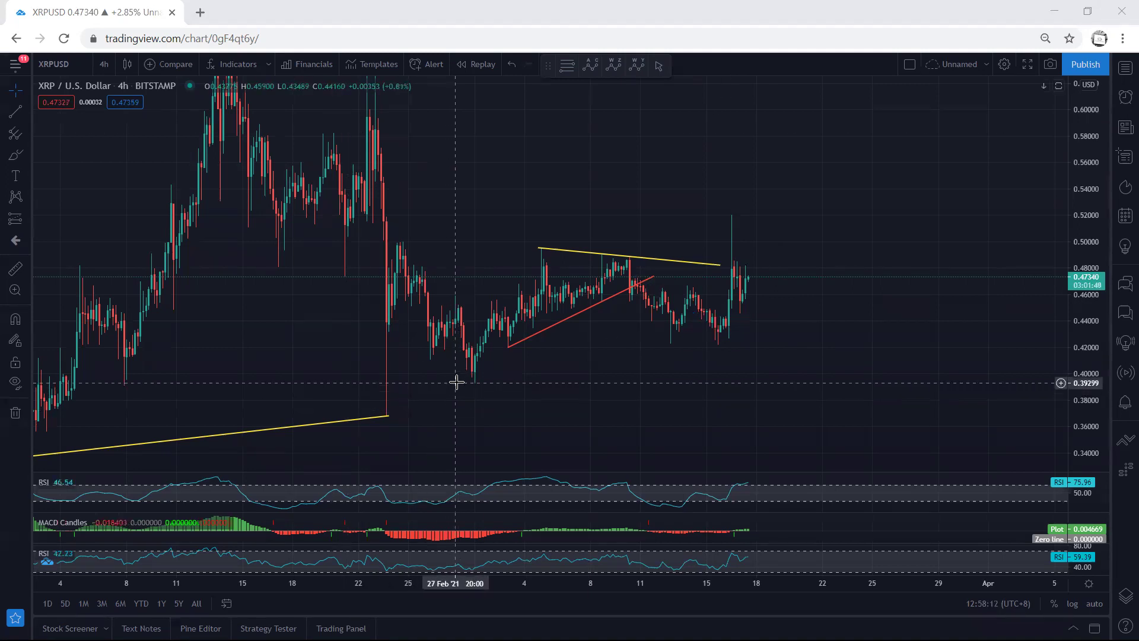
- Circle the latest rally, mark the early March low, and circle the mid-March price structure, erasing the marks at the end
{"action": "left_click_drag", "start_coordinate": [584, 383], "coordinate": [583, 394]}
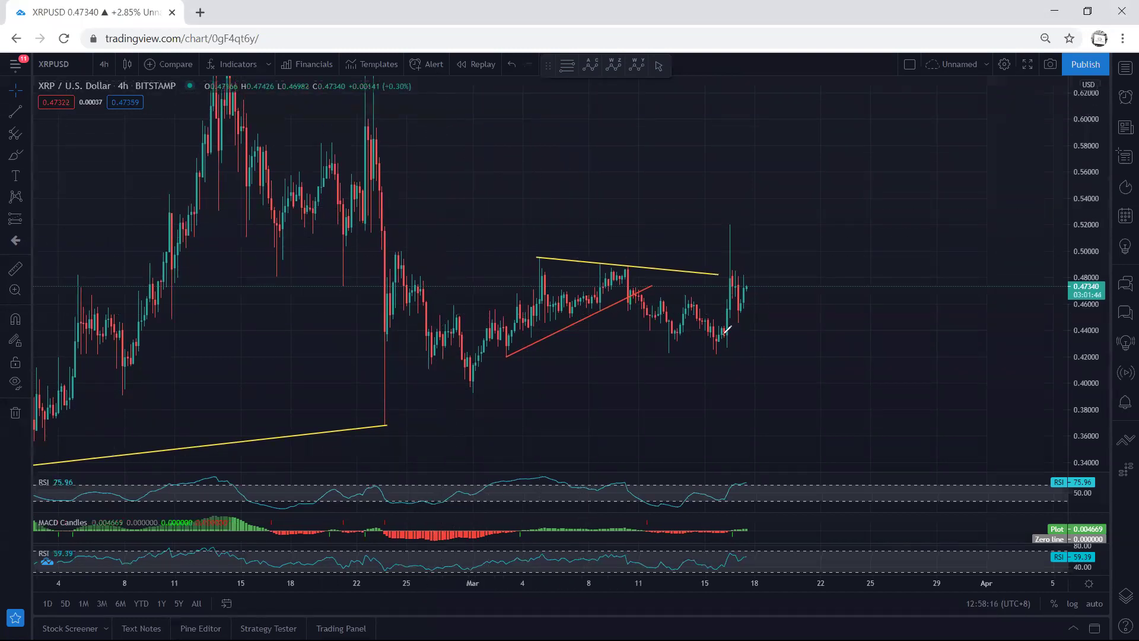
{"action": "mouse_move", "coordinate": [722, 339]}
{"action": "left_mouse_down"}
{"action": "mouse_move", "coordinate": [749, 329]}
{"action": "mouse_move", "coordinate": [737, 265]}
{"action": "mouse_move", "coordinate": [736, 320]}
{"action": "left_mouse_up"}
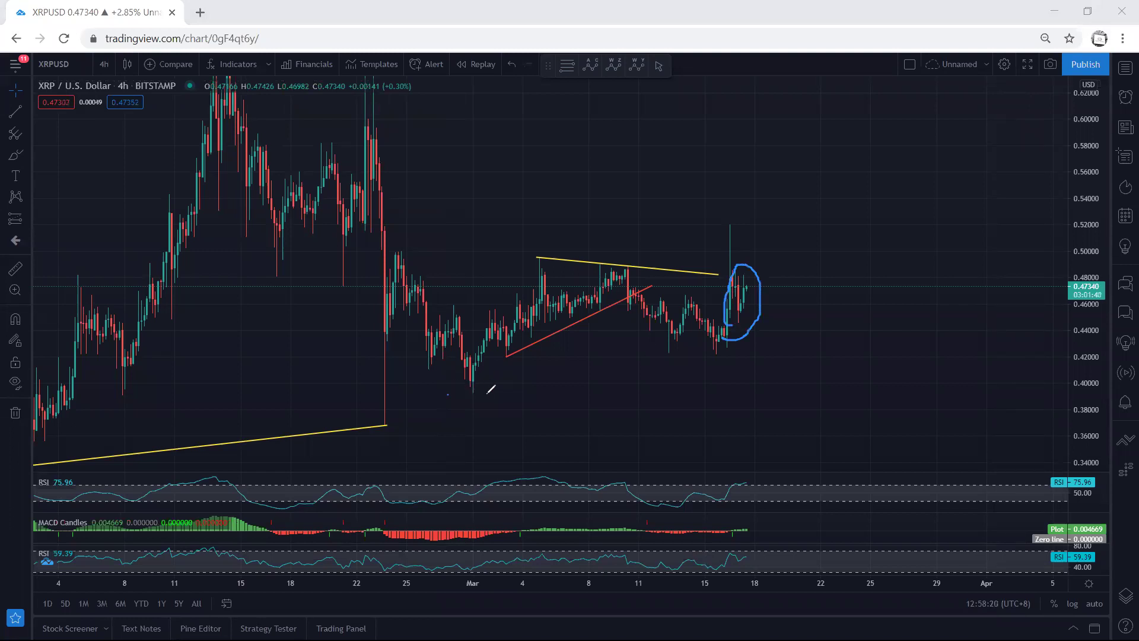
{"action": "left_click_drag", "start_coordinate": [487, 393], "coordinate": [447, 394]}
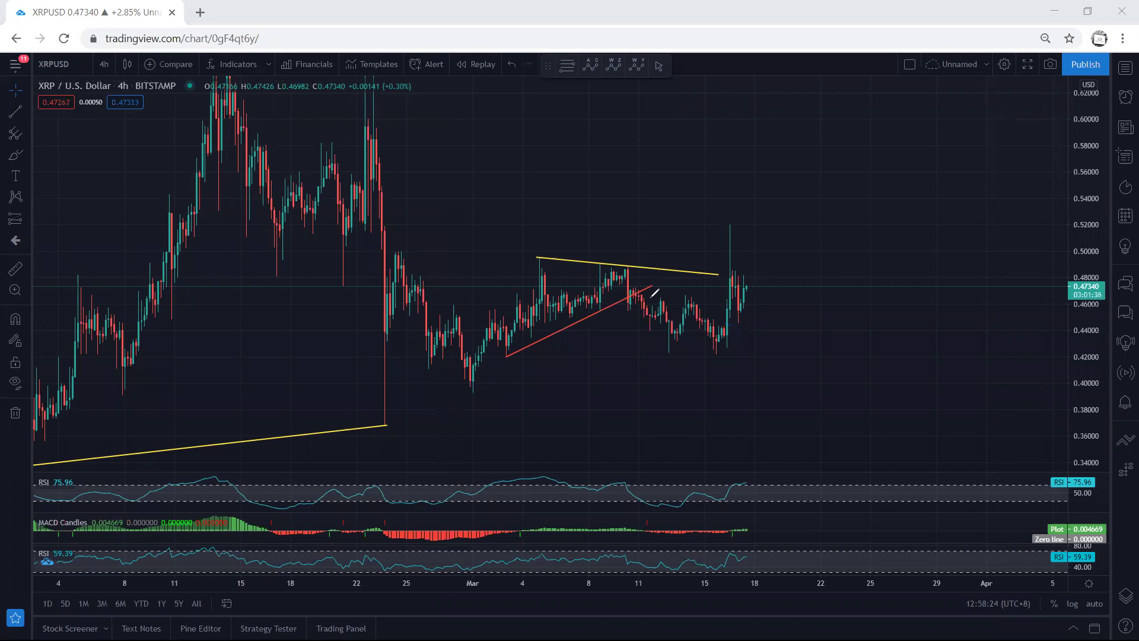
{"action": "mouse_move", "coordinate": [651, 297]}
{"action": "left_mouse_down"}
{"action": "mouse_move", "coordinate": [690, 273]}
{"action": "mouse_move", "coordinate": [759, 361]}
{"action": "mouse_move", "coordinate": [671, 301]}
{"action": "left_mouse_up"}
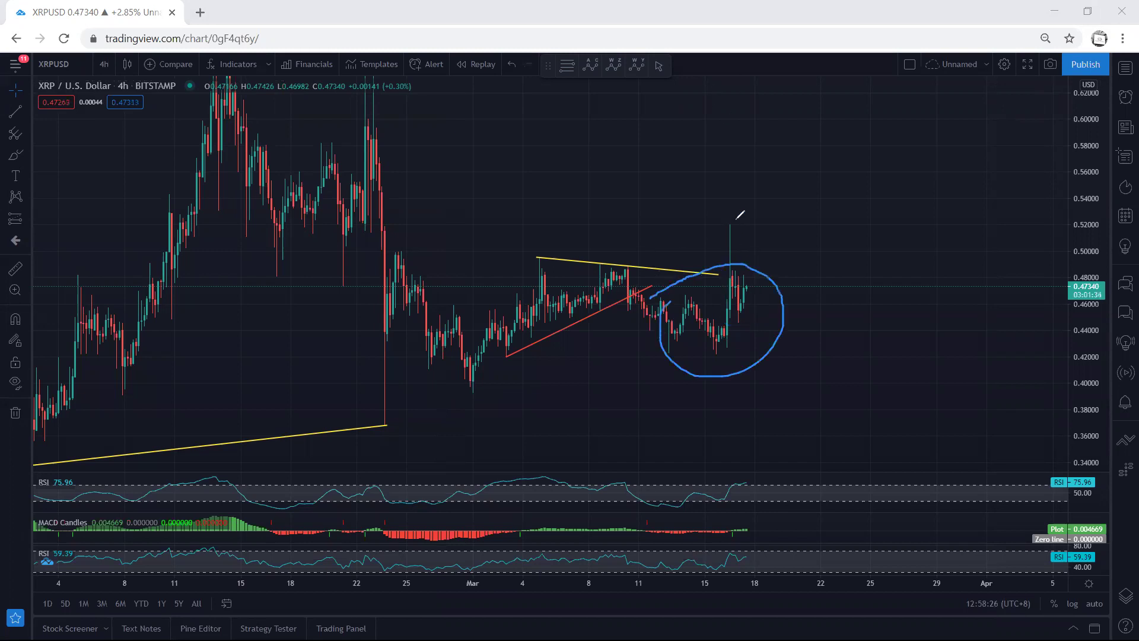
{"action": "key", "text": "Delete"}
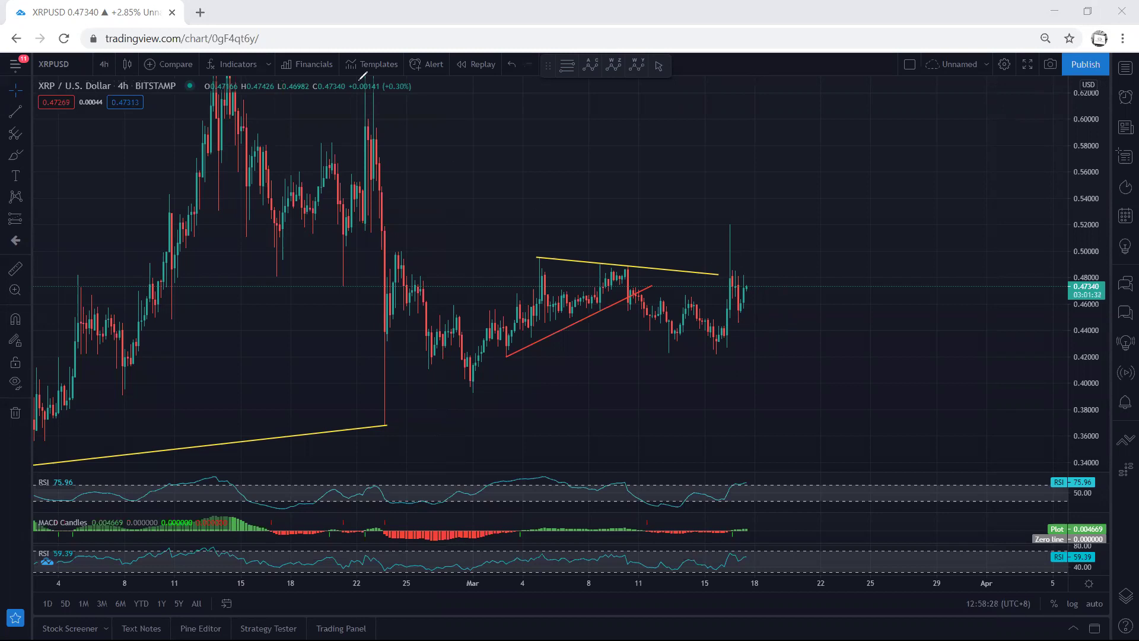
- Switch the chart back to the 1-hour interval with empty space after the latest candles
{"action": "left_click", "coordinate": [104, 64]}
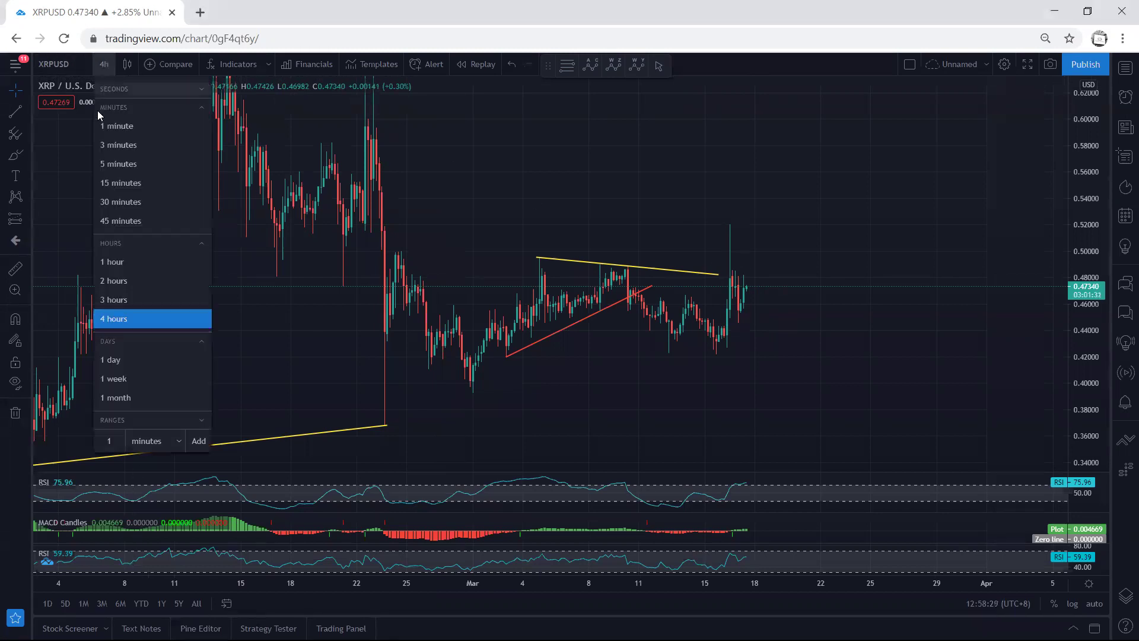
{"action": "left_click", "coordinate": [120, 261]}
{"action": "left_click_drag", "start_coordinate": [1099, 320], "coordinate": [1098, 347]}
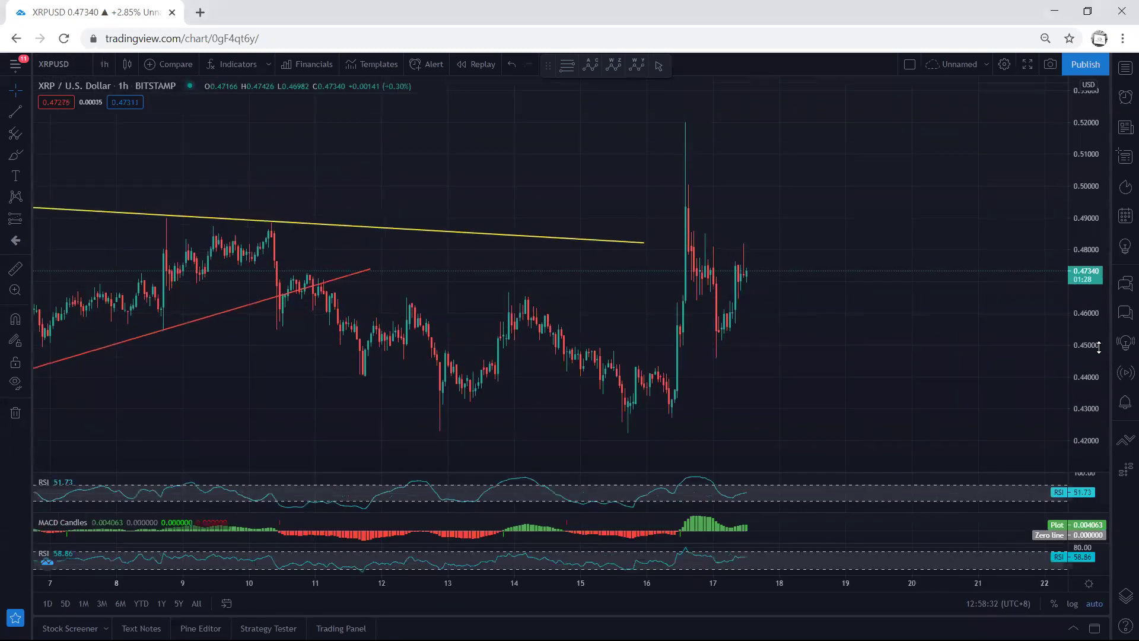
{"action": "left_click_drag", "start_coordinate": [986, 343], "coordinate": [887, 325]}
- Sketch a projected rise to about 0.49 from the latest 1-hour candles, clear it, and circle the most recent upper wick
{"action": "key", "text": "ctrl+shift+3"}
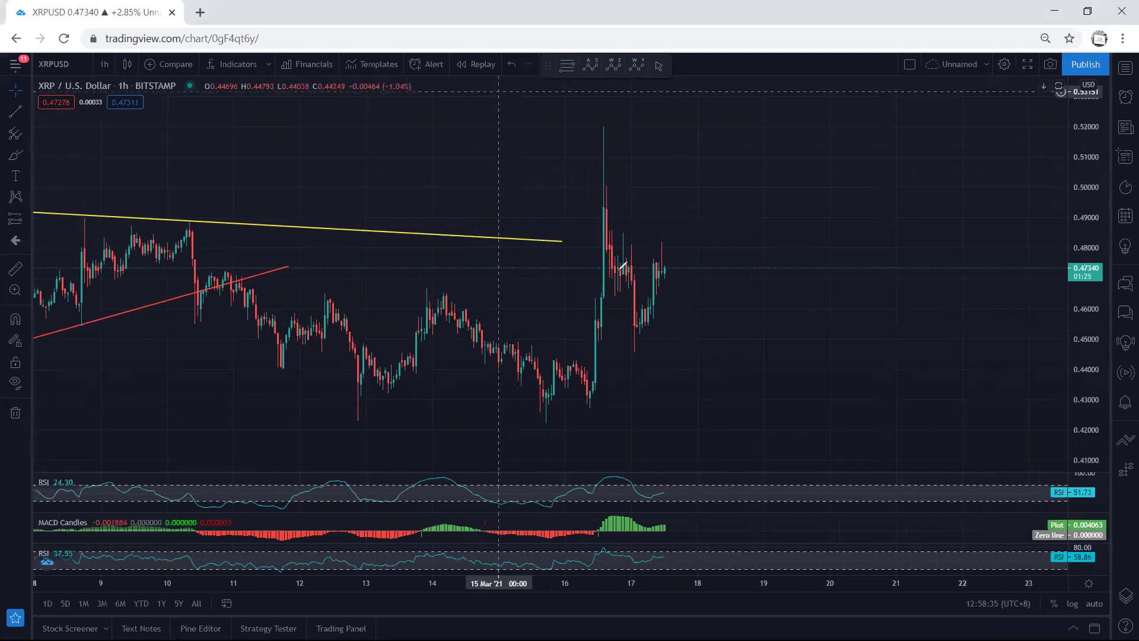
{"action": "mouse_move", "coordinate": [650, 308]}
{"action": "left_mouse_down"}
{"action": "mouse_move", "coordinate": [662, 255]}
{"action": "mouse_move", "coordinate": [663, 272]}
{"action": "mouse_move", "coordinate": [689, 227]}
{"action": "left_mouse_up"}
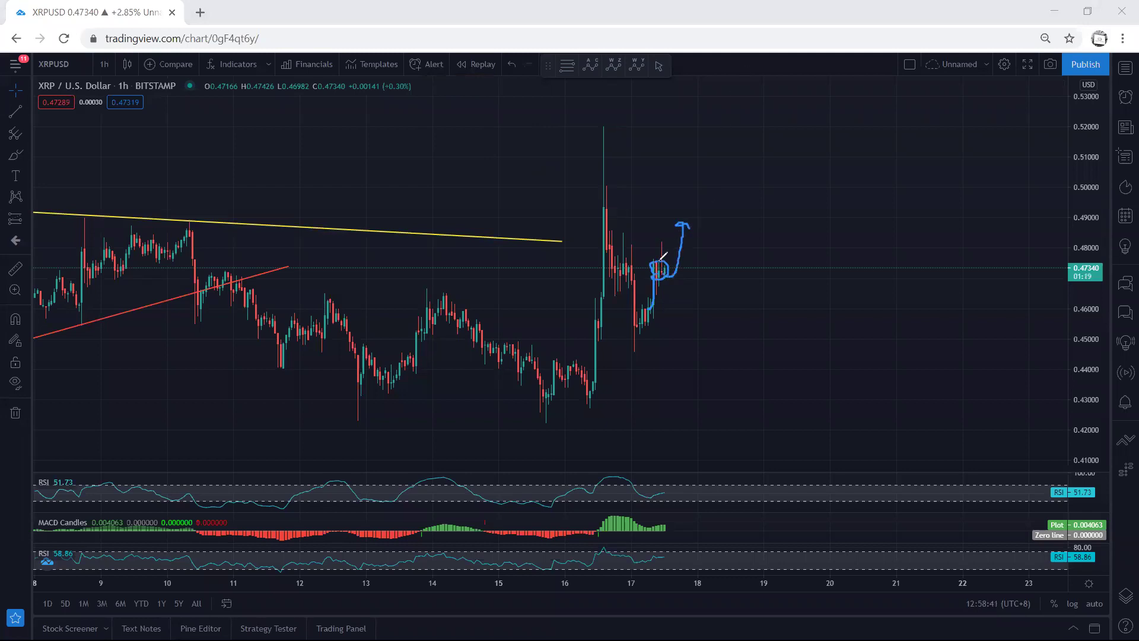
{"action": "key", "text": "e"}
{"action": "mouse_move", "coordinate": [656, 264]}
{"action": "left_mouse_down"}
{"action": "mouse_move", "coordinate": [671, 263]}
{"action": "mouse_move", "coordinate": [652, 244]}
{"action": "mouse_move", "coordinate": [654, 259]}
{"action": "left_mouse_up"}
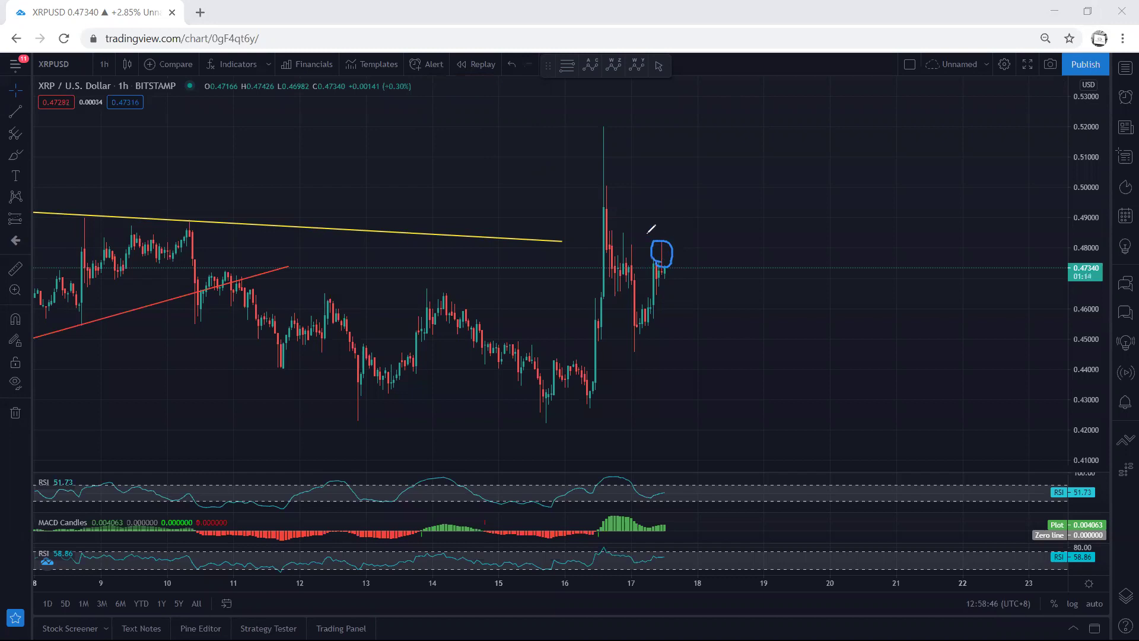
- Clear the circle on the latest upper wick and sketch a path rising to about 0.48, falling to about 0.44, and rebounding above 0.50
{"action": "mouse_move", "coordinate": [645, 235]}
{"action": "left_mouse_down"}
{"action": "mouse_move", "coordinate": [680, 236]}
{"action": "mouse_move", "coordinate": [677, 259]}
{"action": "left_mouse_up"}
{"action": "key", "text": "ctrl+z"}
{"action": "mouse_move", "coordinate": [632, 324]}
{"action": "left_mouse_down"}
{"action": "mouse_move", "coordinate": [689, 239]}
{"action": "mouse_move", "coordinate": [729, 358]}
{"action": "left_mouse_up"}
{"action": "left_click_drag", "start_coordinate": [609, 193], "coordinate": [681, 238]}
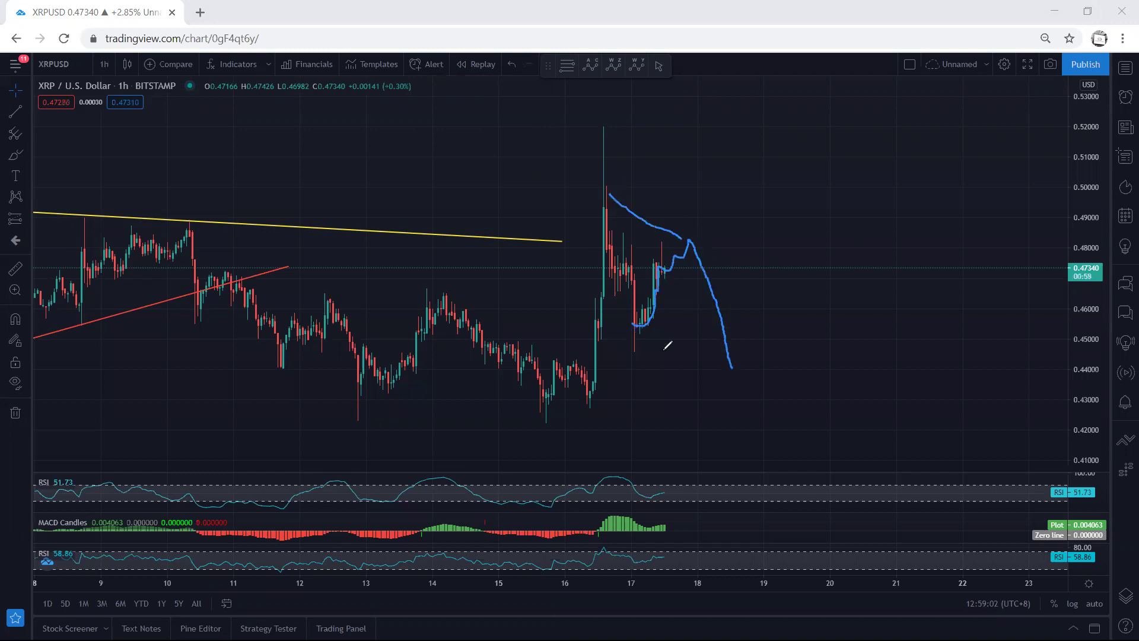
{"action": "mouse_move", "coordinate": [631, 340]}
{"action": "left_mouse_down"}
{"action": "mouse_move", "coordinate": [730, 357]}
{"action": "mouse_move", "coordinate": [754, 204]}
{"action": "mouse_move", "coordinate": [736, 178]}
{"action": "mouse_move", "coordinate": [759, 186]}
{"action": "left_mouse_up"}
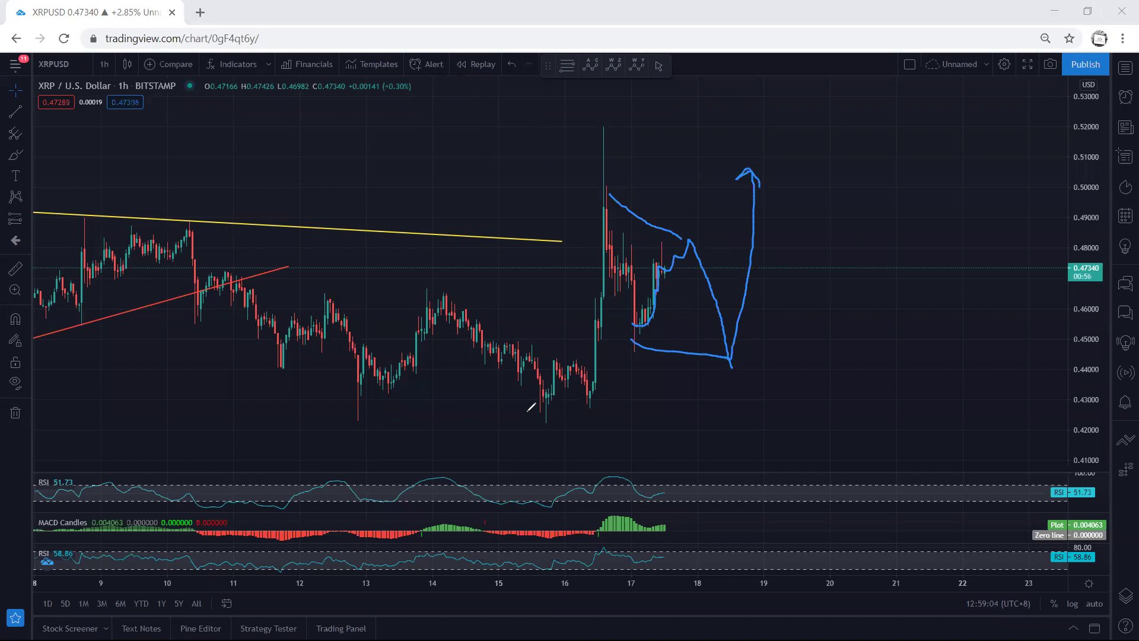
- Mark horizontal levels near 0.425 and 0.52, circle the projected rebound, and clear all the freehand strokes
{"action": "left_click_drag", "start_coordinate": [528, 413], "coordinate": [665, 409]}
{"action": "mouse_move", "coordinate": [726, 345]}
{"action": "left_mouse_down"}
{"action": "mouse_move", "coordinate": [791, 158]}
{"action": "mouse_move", "coordinate": [735, 186]}
{"action": "mouse_move", "coordinate": [719, 320]}
{"action": "mouse_move", "coordinate": [729, 336]}
{"action": "left_mouse_up"}
{"action": "left_click_drag", "start_coordinate": [680, 124], "coordinate": [678, 126]}
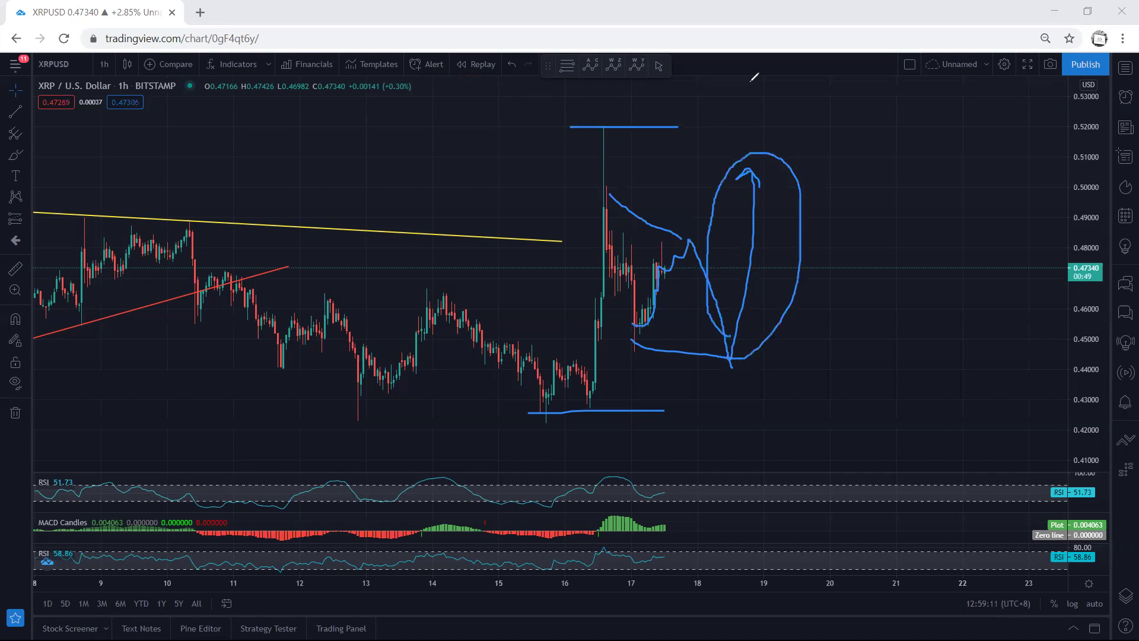
{"action": "key", "text": "Escape"}
- Sketch short sideways zigzags over the latest 1-hour candles near 0.47 and undo them
{"action": "mouse_move", "coordinate": [661, 256]}
{"action": "left_mouse_down"}
{"action": "mouse_move", "coordinate": [682, 265]}
{"action": "mouse_move", "coordinate": [656, 279]}
{"action": "mouse_move", "coordinate": [648, 265]}
{"action": "mouse_move", "coordinate": [702, 283]}
{"action": "left_mouse_up"}
{"action": "key", "text": "ctrl+z"}
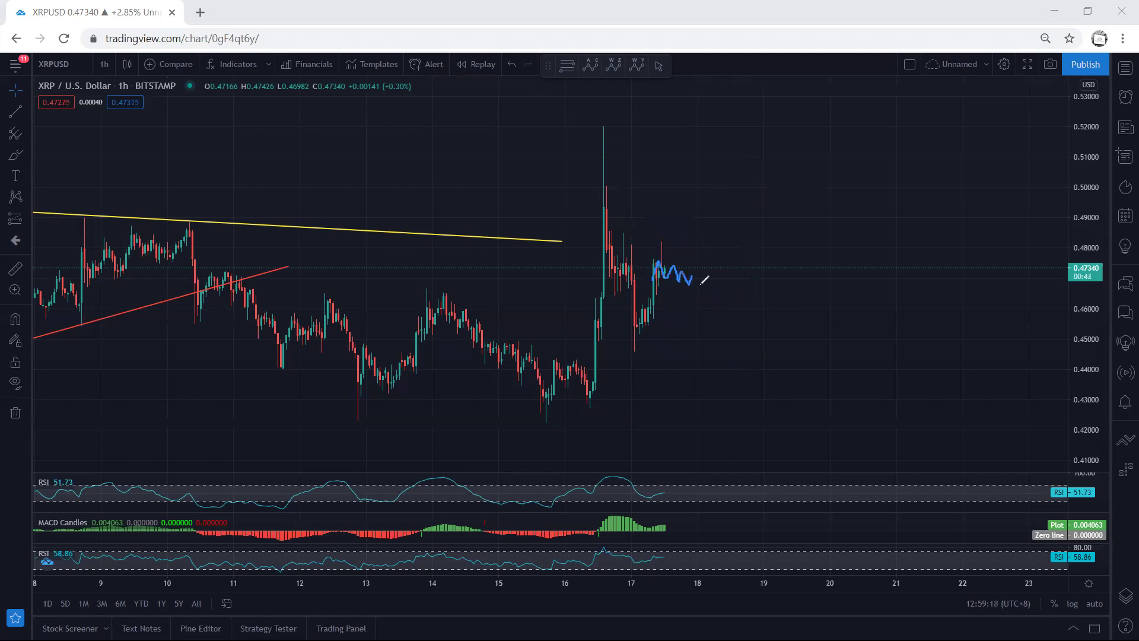
{"action": "left_click_drag", "start_coordinate": [653, 254], "coordinate": [694, 284]}
{"action": "key", "text": "ctrl+z"}
- Sketch a stair-step rise from the latest 1-hour candles to about 0.51, with a small pullback at each step, and clear it
{"action": "mouse_move", "coordinate": [416, 127]}
{"action": "left_mouse_down"}
{"action": "mouse_move", "coordinate": [475, 127]}
{"action": "mouse_move", "coordinate": [412, 126]}
{"action": "left_mouse_up"}
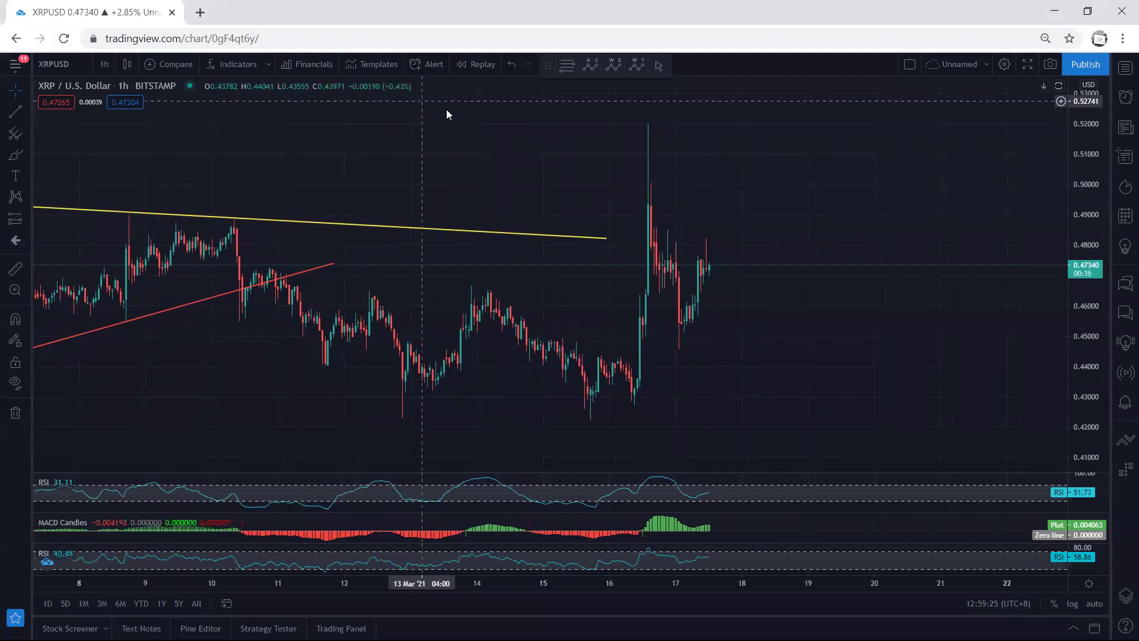
{"action": "left_click_drag", "start_coordinate": [779, 198], "coordinate": [735, 198]}
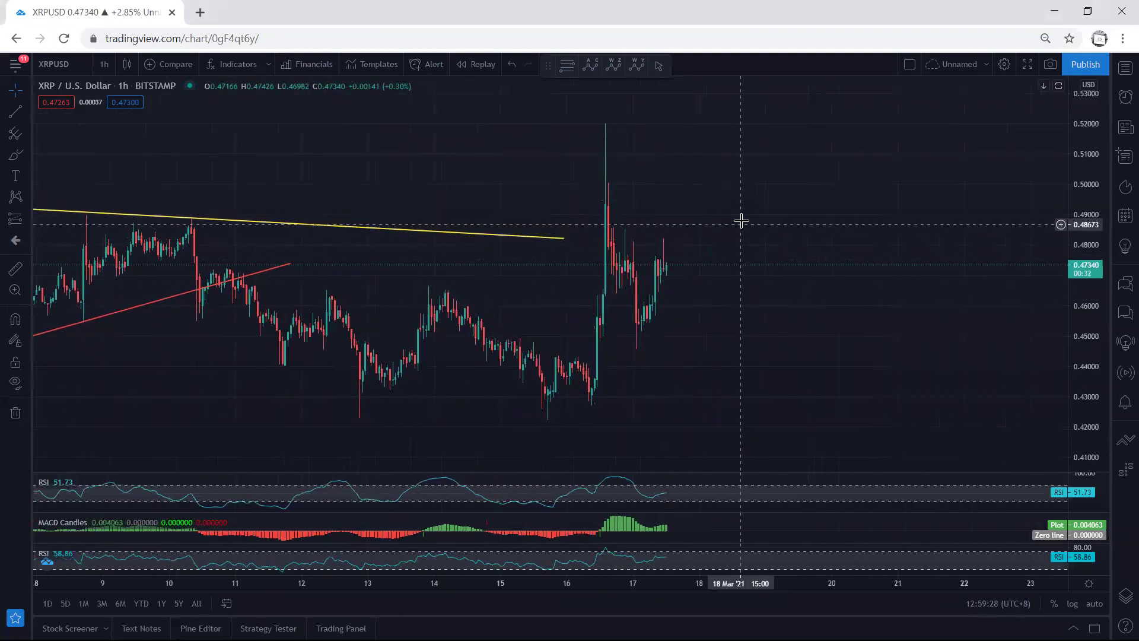
{"action": "left_click_drag", "start_coordinate": [735, 216], "coordinate": [729, 215]}
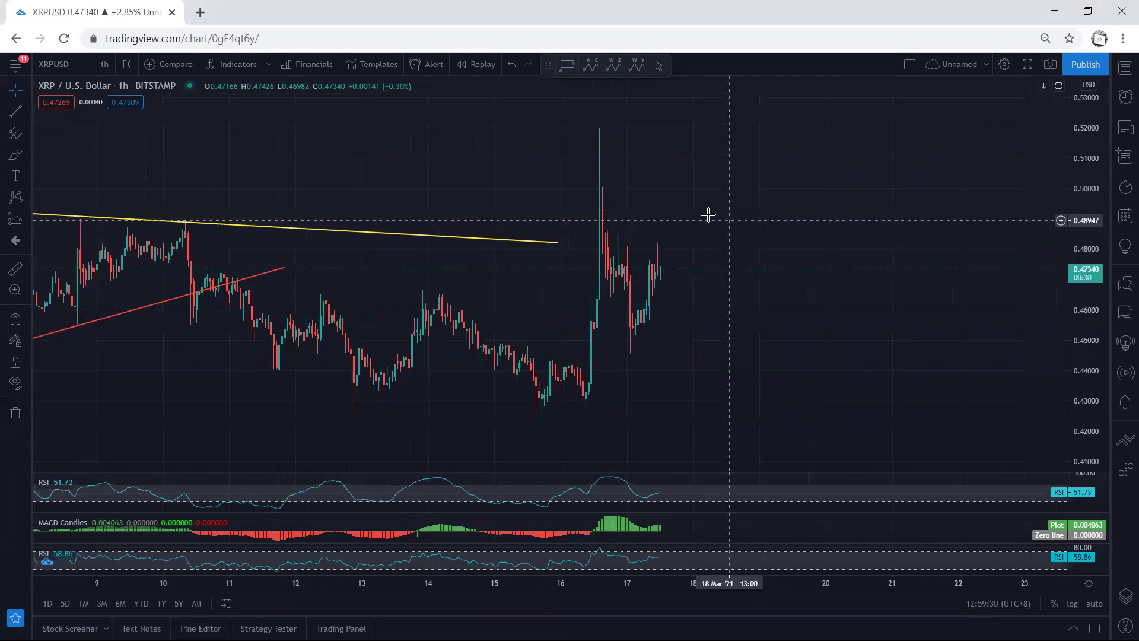
{"action": "left_click", "coordinate": [446, 81]}
{"action": "mouse_move", "coordinate": [649, 273]}
{"action": "left_mouse_down"}
{"action": "mouse_move", "coordinate": [670, 235]}
{"action": "mouse_move", "coordinate": [694, 236]}
{"action": "mouse_move", "coordinate": [682, 228]}
{"action": "mouse_move", "coordinate": [729, 198]}
{"action": "mouse_move", "coordinate": [745, 194]}
{"action": "mouse_move", "coordinate": [748, 212]}
{"action": "left_mouse_up"}
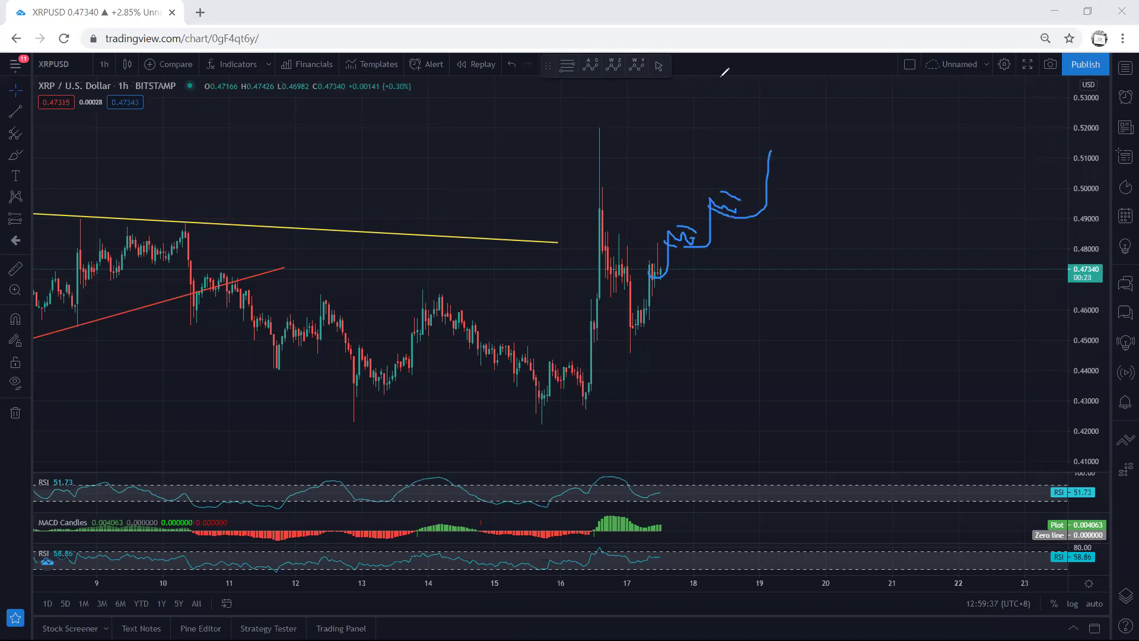
{"action": "left_click", "coordinate": [737, 89]}
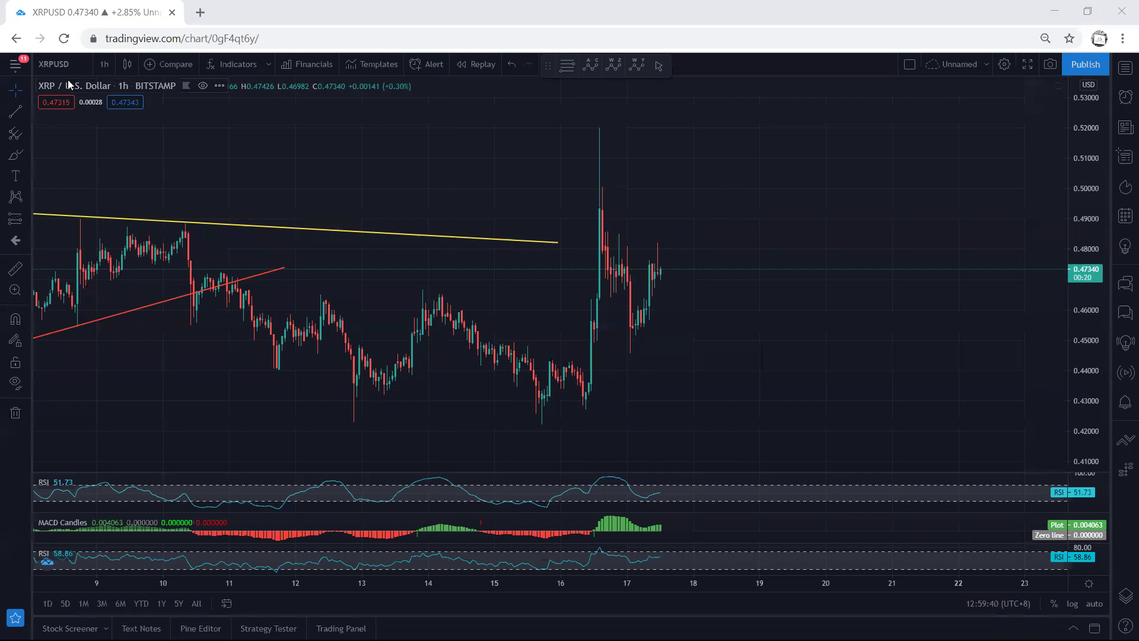
- Switch the chart to the 4-hour interval and compress the price scale to show the February and March price action
{"action": "left_click", "coordinate": [102, 65]}
{"action": "left_click", "coordinate": [113, 317]}
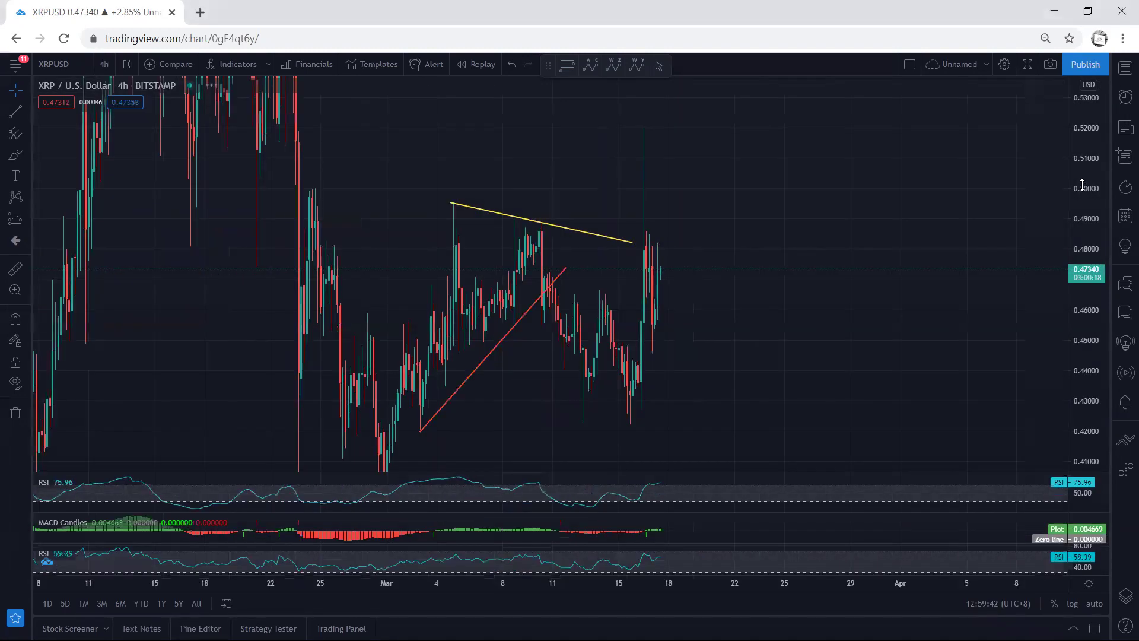
{"action": "left_click_drag", "start_coordinate": [812, 381], "coordinate": [880, 369]}
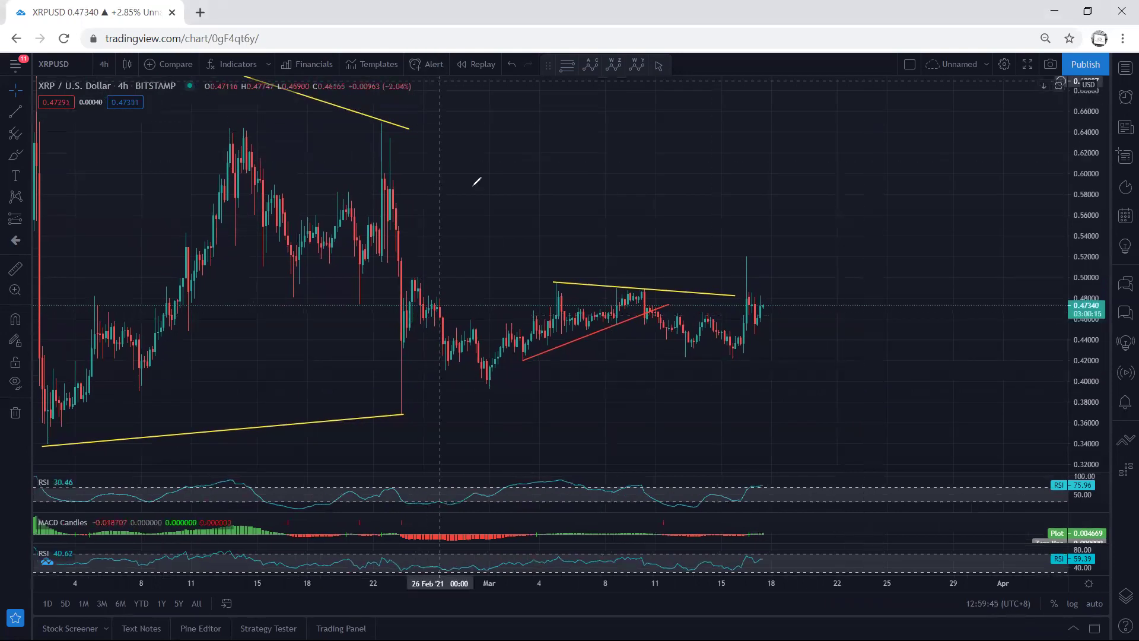
- Trace the early March rise and an arrow falling to about 0.39, add a declining line from the mid-February peak, and clear the strokes
{"action": "mouse_move", "coordinate": [492, 360]}
{"action": "left_mouse_down"}
{"action": "mouse_move", "coordinate": [645, 290]}
{"action": "mouse_move", "coordinate": [811, 389]}
{"action": "left_mouse_up"}
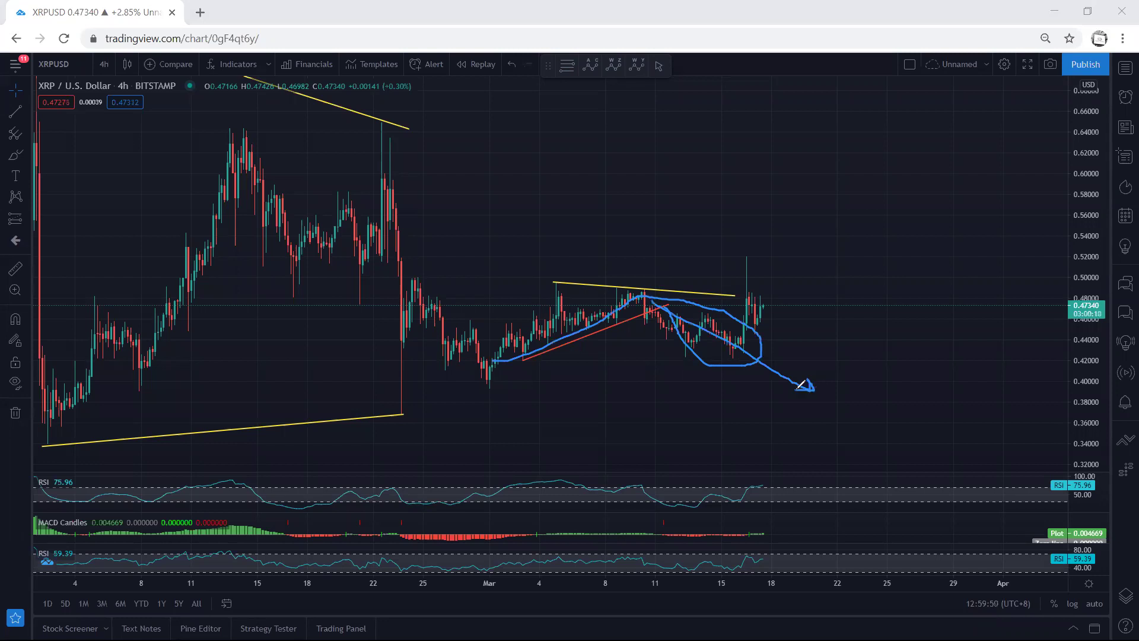
{"action": "left_click_drag", "start_coordinate": [244, 153], "coordinate": [755, 355]}
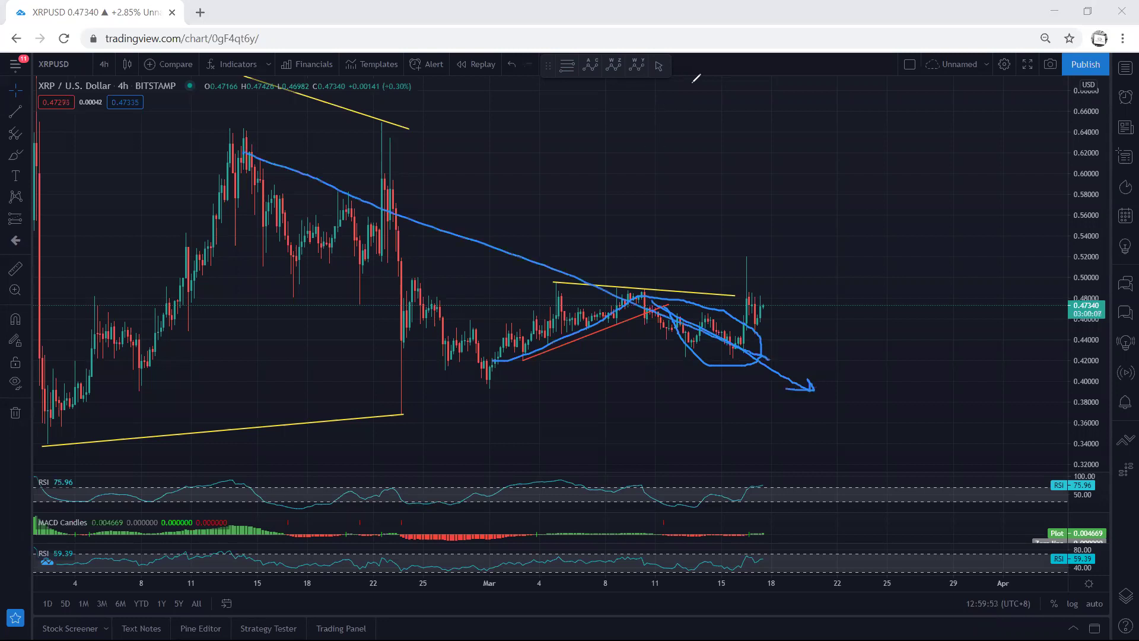
{"action": "key", "text": "e"}
- Trace the rising supports of mid-February and early March, then circle the 11 to 17 March candles, undoing each set of strokes
{"action": "left_click_drag", "start_coordinate": [354, 195], "coordinate": [293, 254]}
{"action": "left_click_drag", "start_coordinate": [650, 309], "coordinate": [511, 367]}
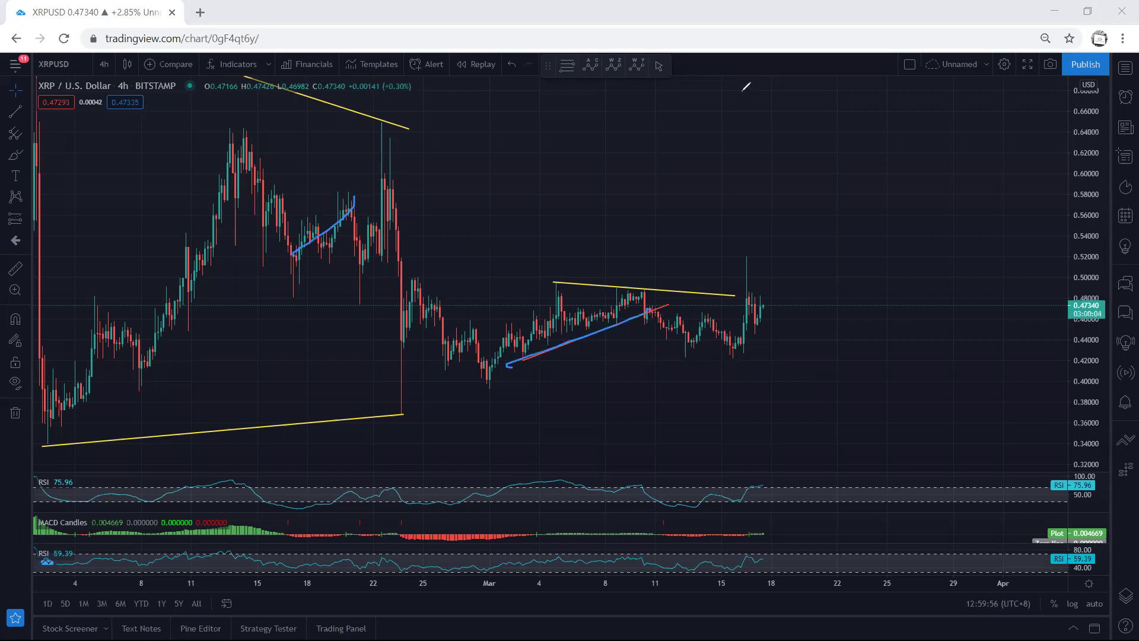
{"action": "key", "text": "ctrl+z"}
{"action": "key", "text": "ctrl+z"}
{"action": "mouse_move", "coordinate": [651, 297]}
{"action": "left_mouse_down"}
{"action": "mouse_move", "coordinate": [784, 334]}
{"action": "mouse_move", "coordinate": [661, 325]}
{"action": "mouse_move", "coordinate": [664, 290]}
{"action": "left_mouse_up"}
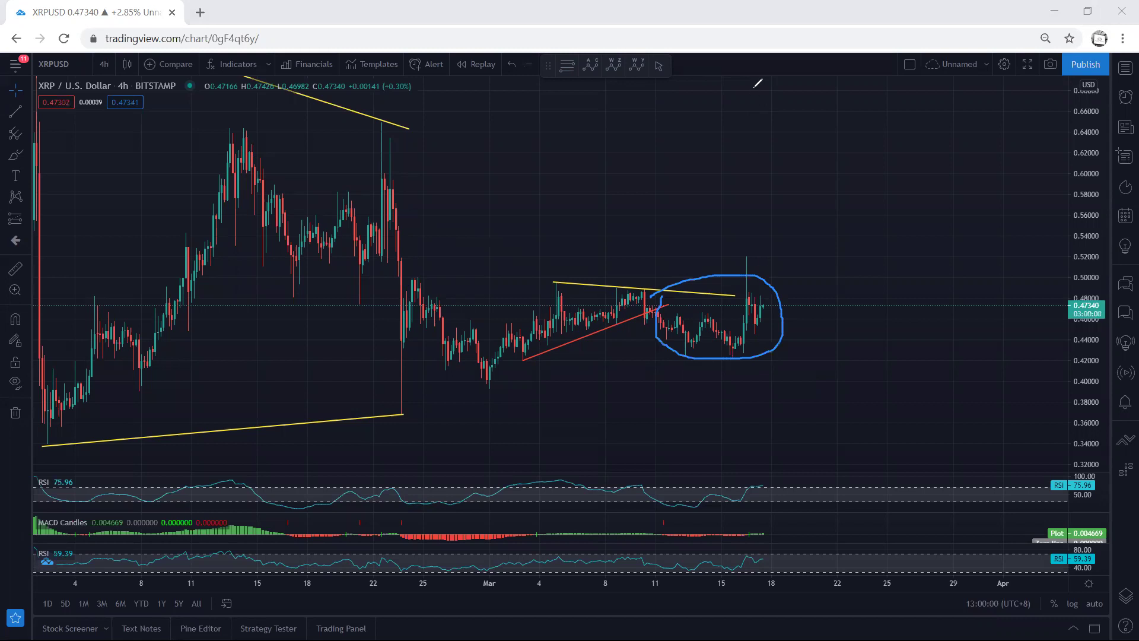
{"action": "key", "text": "ctrl+z"}
- Return the chart to the 1-hour interval and leave empty space after the latest candles
{"action": "left_click", "coordinate": [104, 64]}
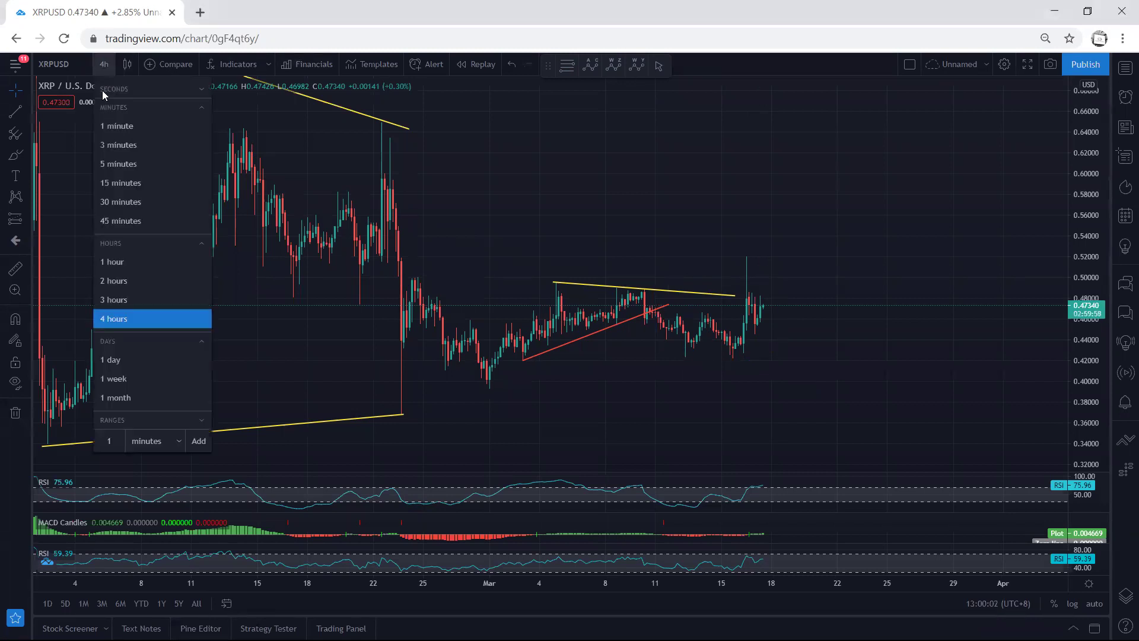
{"action": "left_click", "coordinate": [112, 261]}
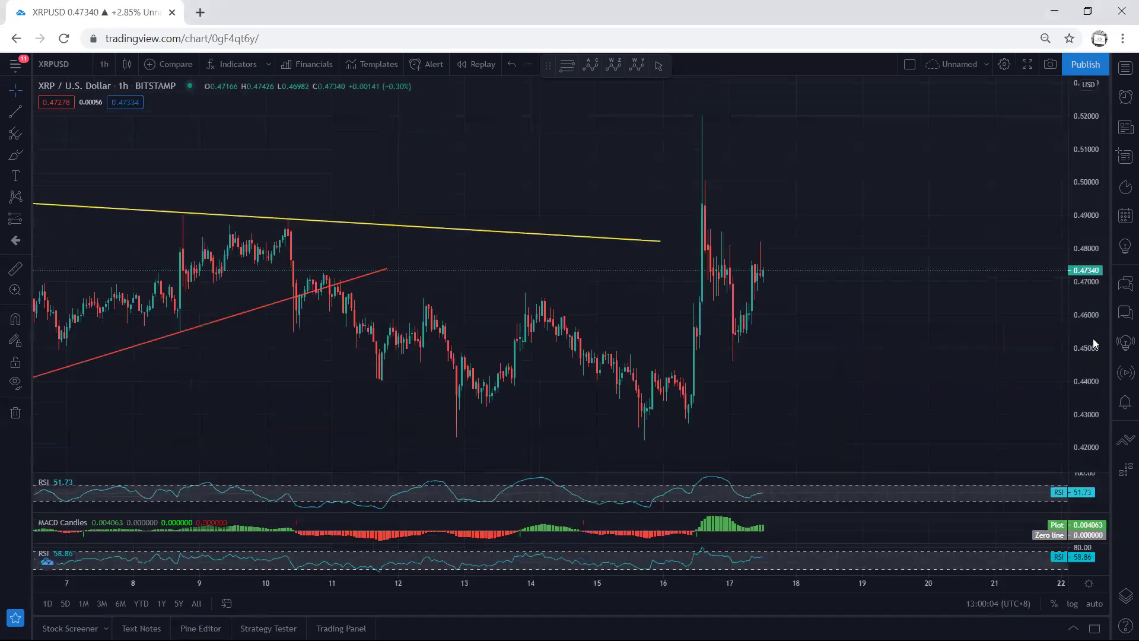
{"action": "left_click_drag", "start_coordinate": [1093, 352], "coordinate": [1093, 367]}
{"action": "left_click_drag", "start_coordinate": [773, 347], "coordinate": [702, 356]}
{"action": "left_click_drag", "start_coordinate": [716, 313], "coordinate": [702, 310]}
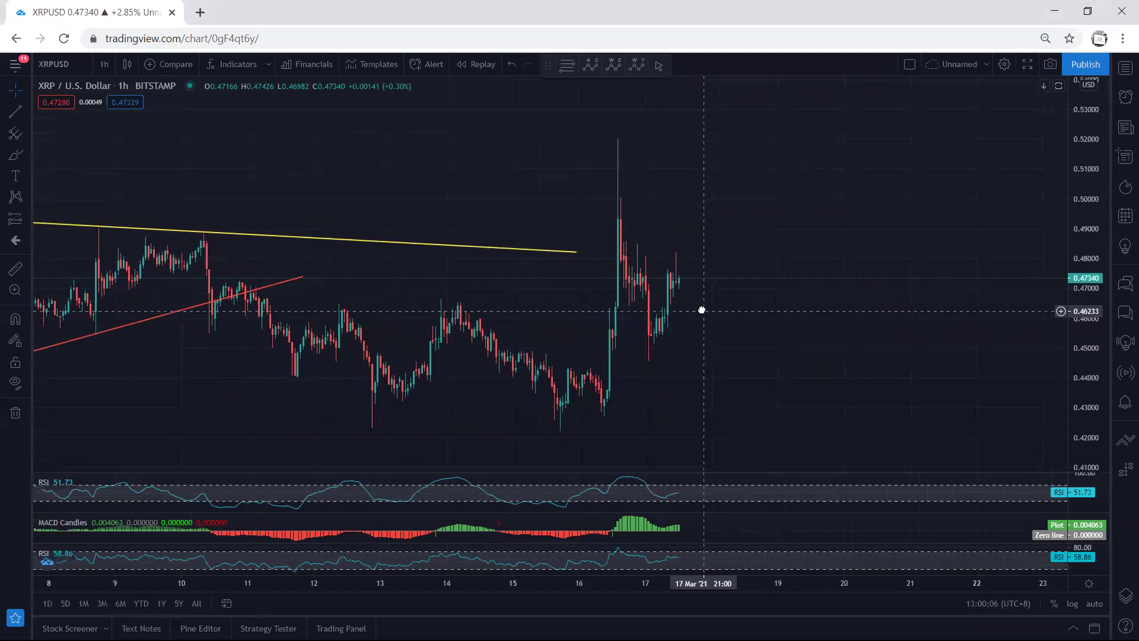
{"action": "scroll", "coordinate": [760, 314], "scroll_direction": "right", "scroll_amount": 1}
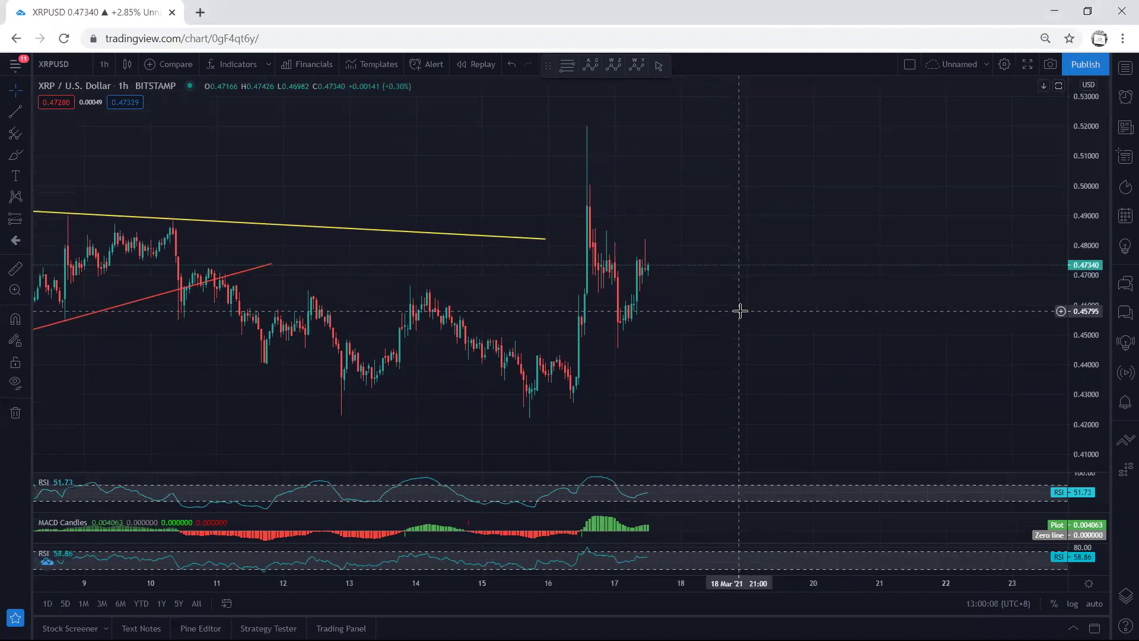